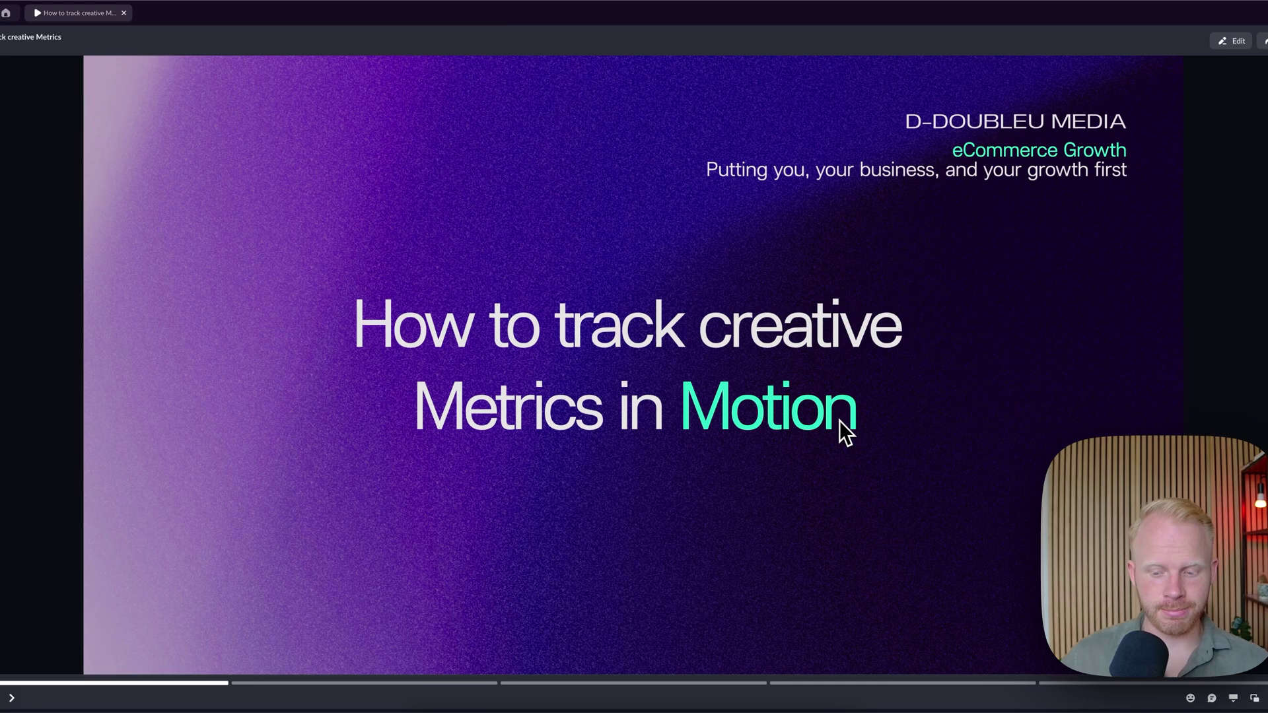
Advance the Pitch deck to the case study slide on growing from US$4,399 to US$75,963 in monthly sales
key("Right")
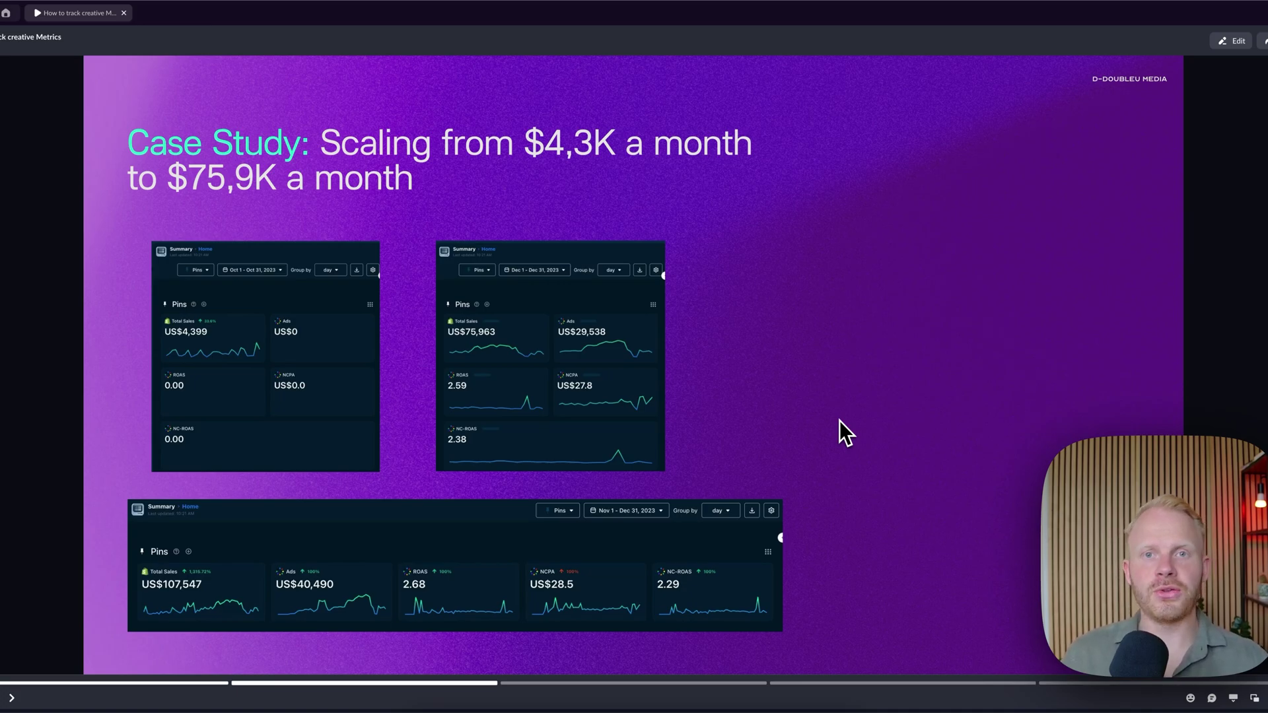
Step through the TikTok, $5,000-to-$53,000+ and Creative Results case study slides
key("Right")
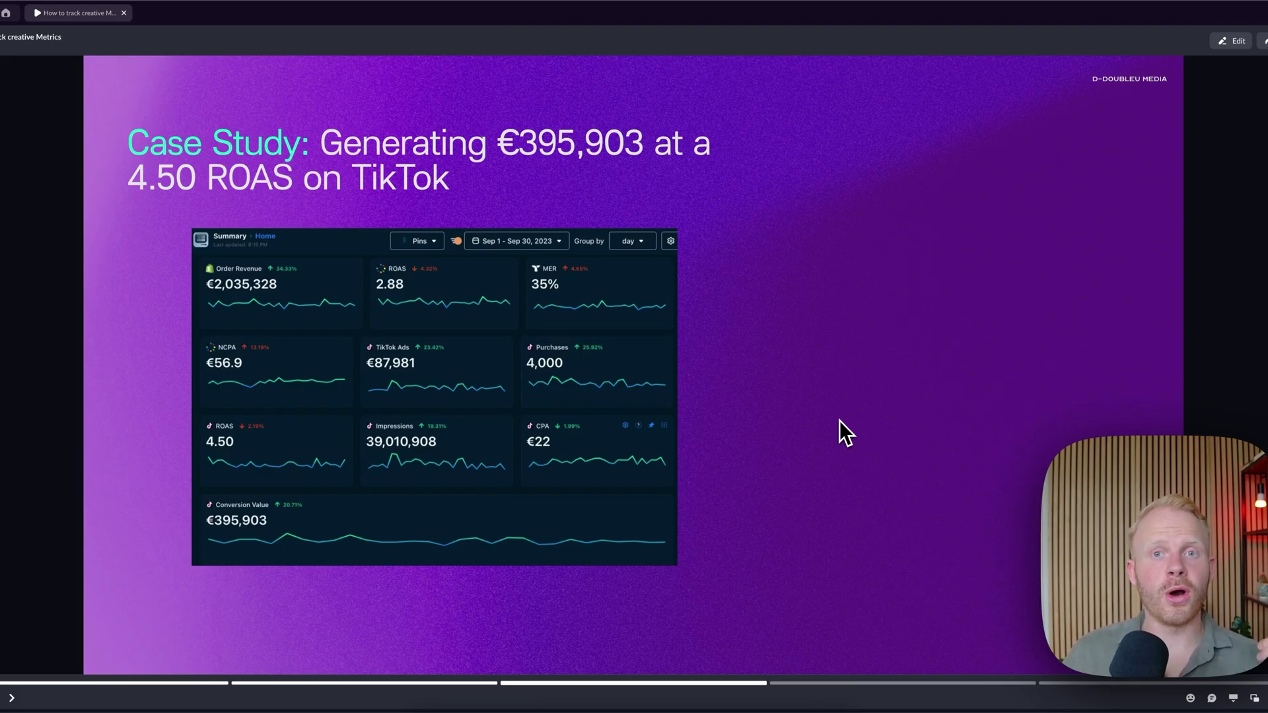
key("Right")
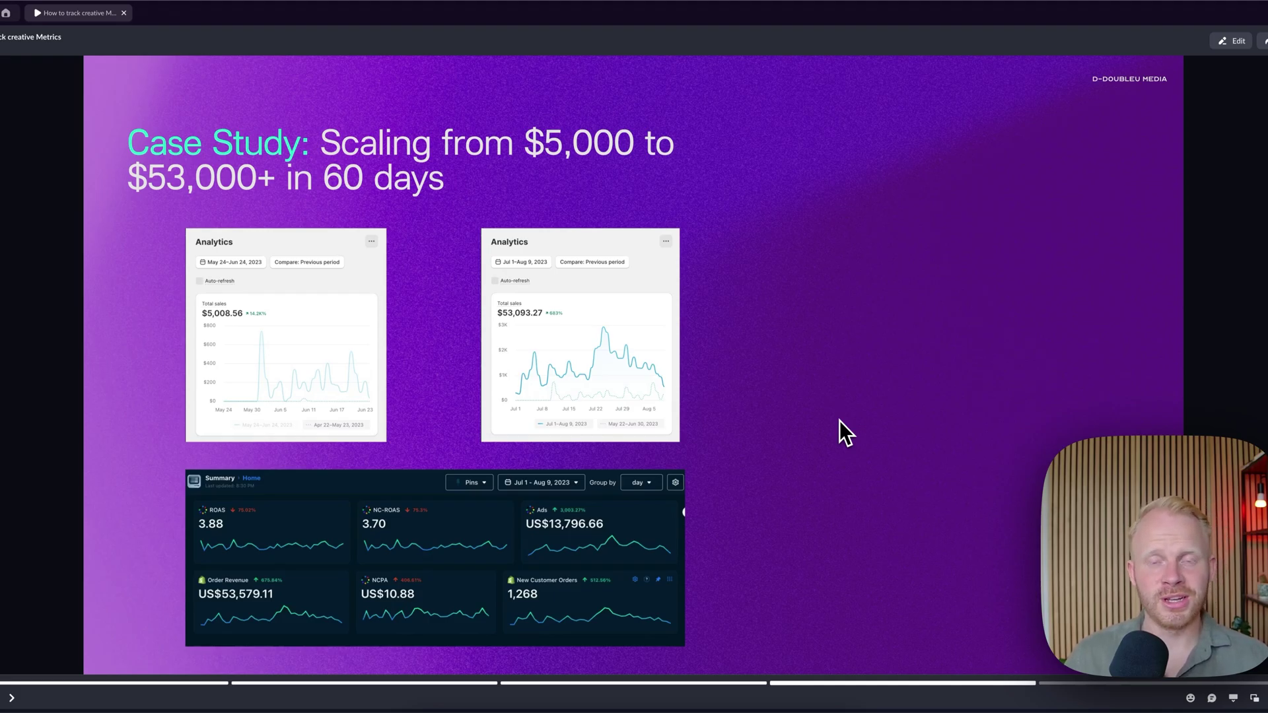
key("Right")
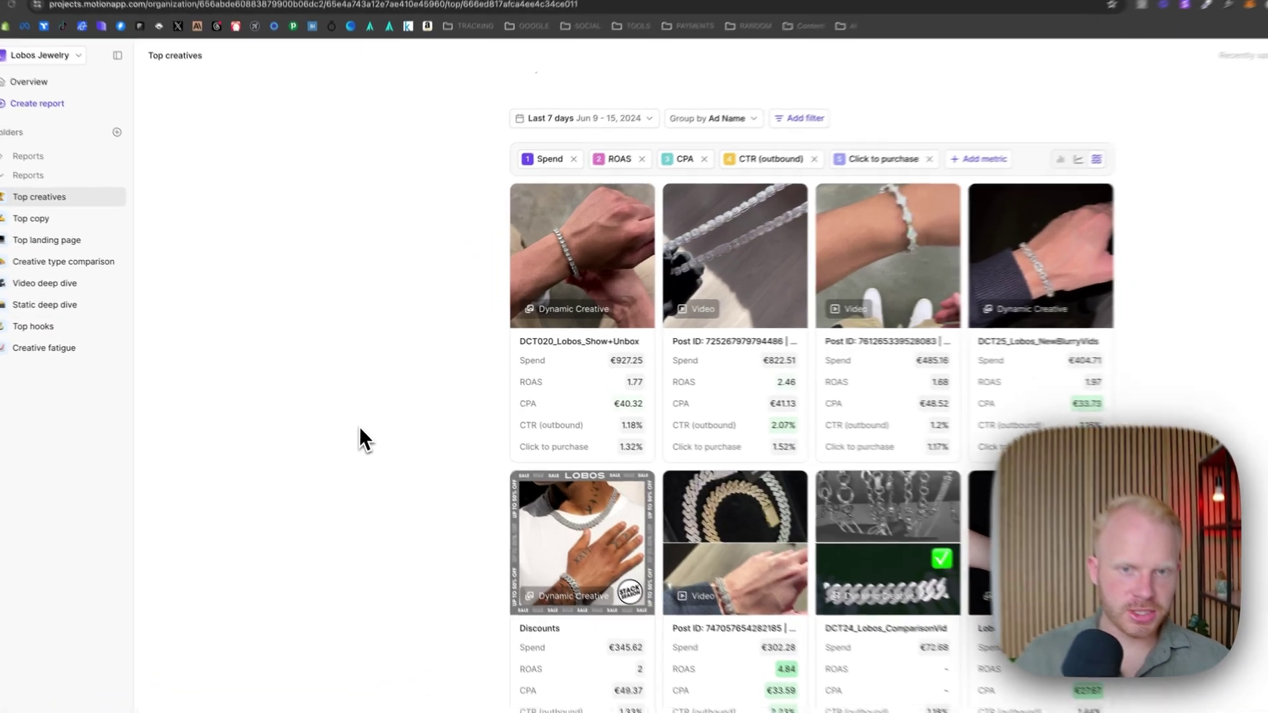
Scroll the Top creatives report down to the ads table led by DCT020_Lobos_Show+Unbox at €927.25
scroll(381, 442, "up", 2)
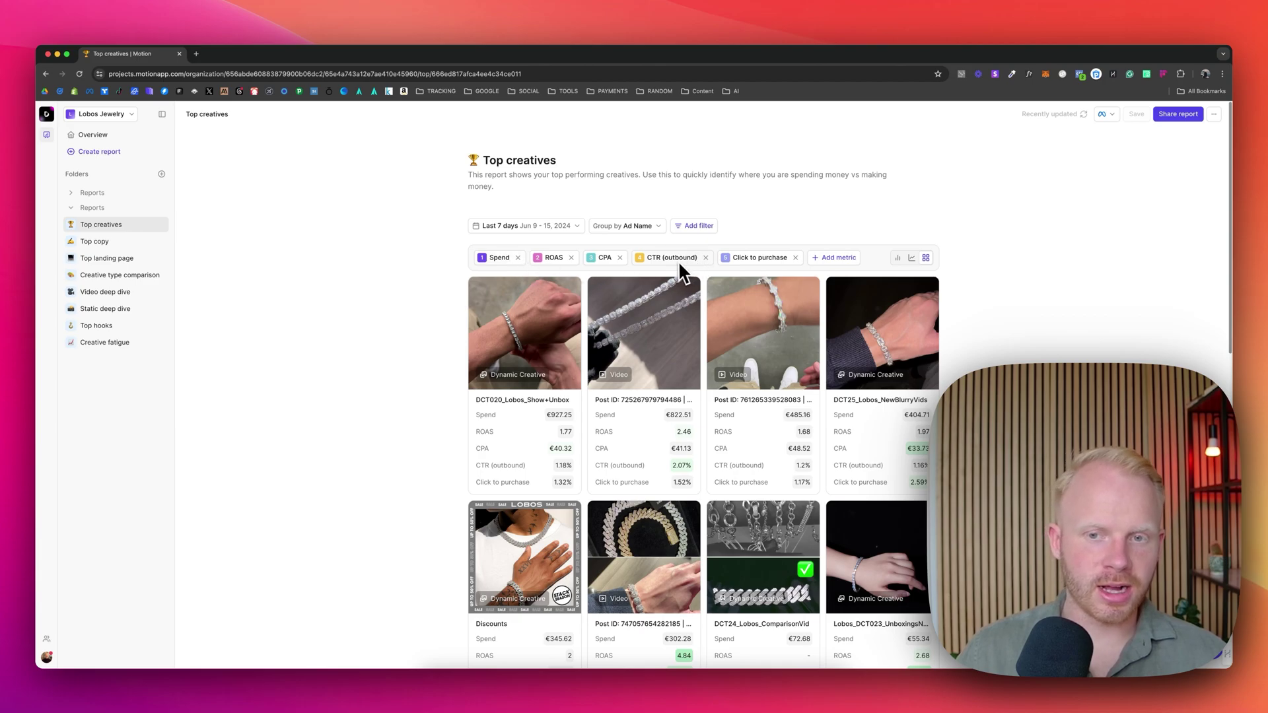
scroll(430, 409, "down", 3)
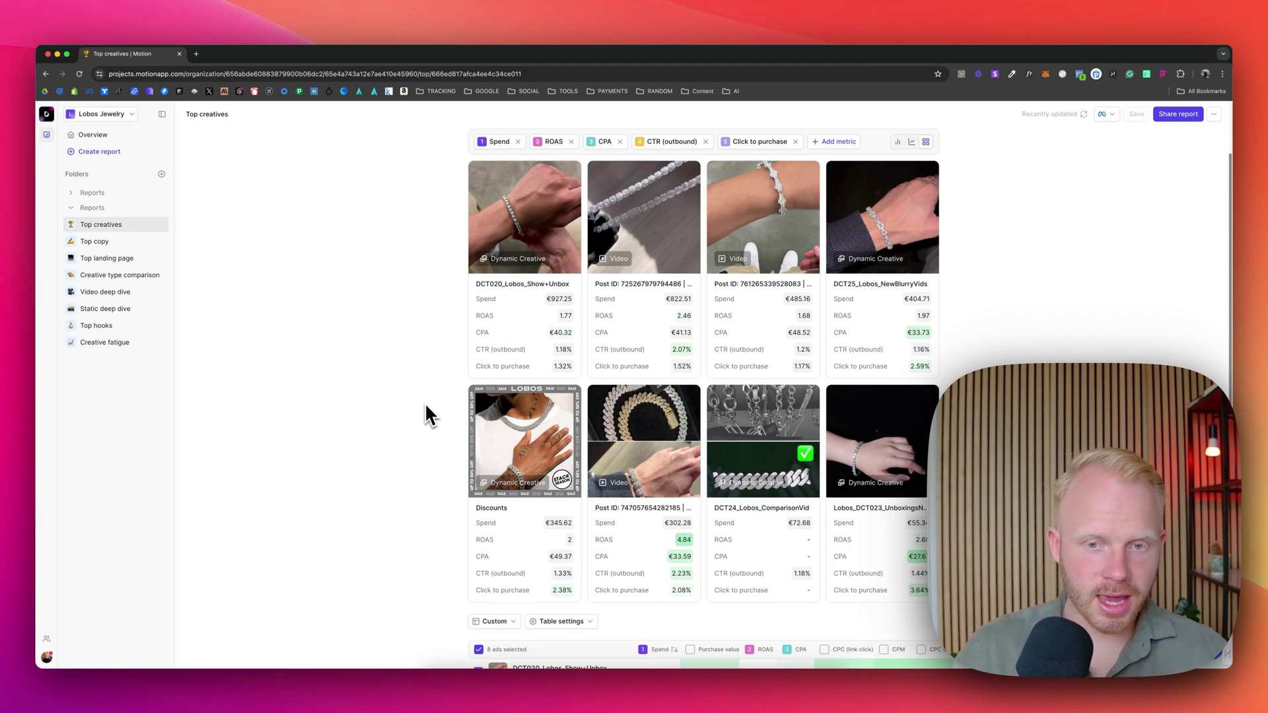
scroll(425, 406, "down", 5)
scroll(425, 402, "down", 3)
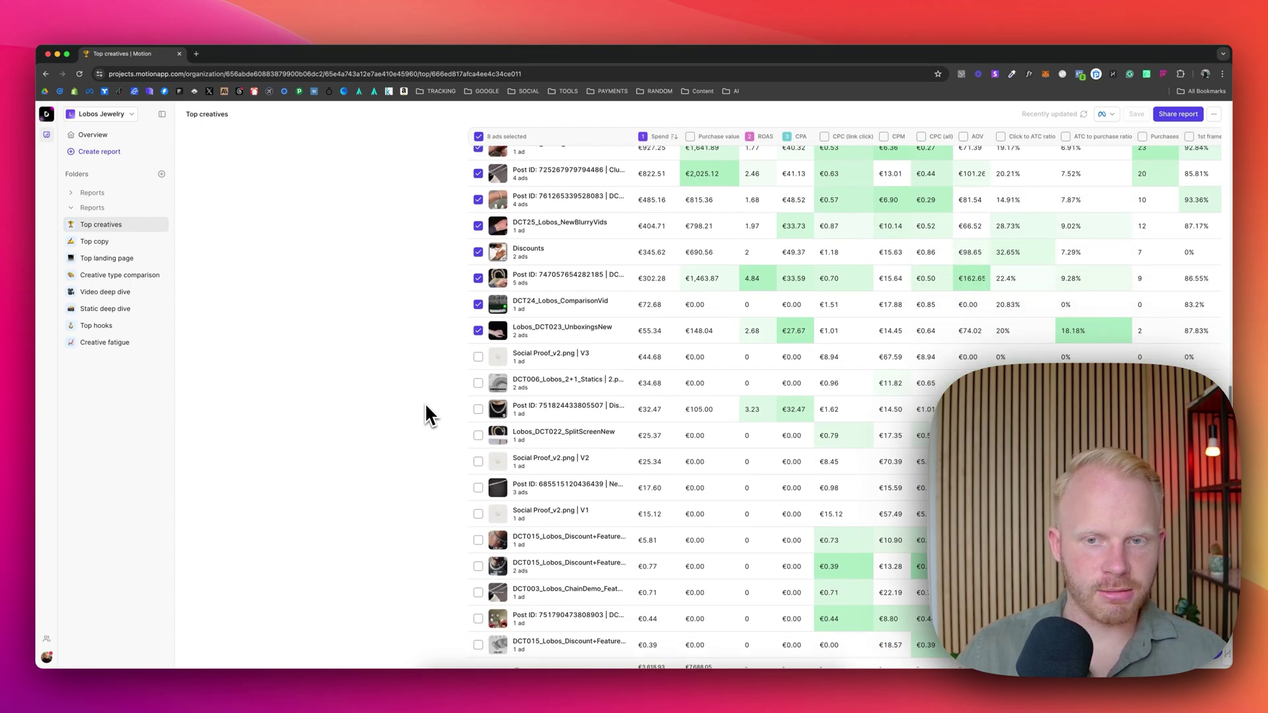
scroll(425, 403, "up", 2)
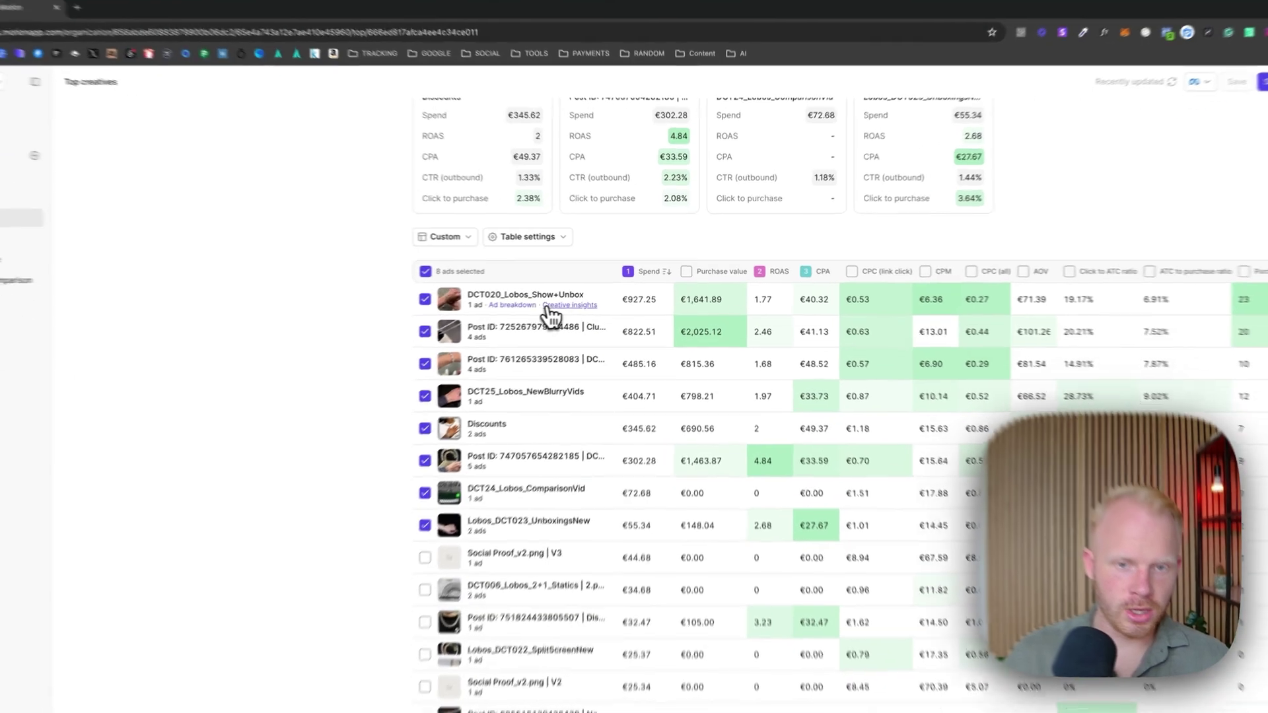
left_click(592, 295)
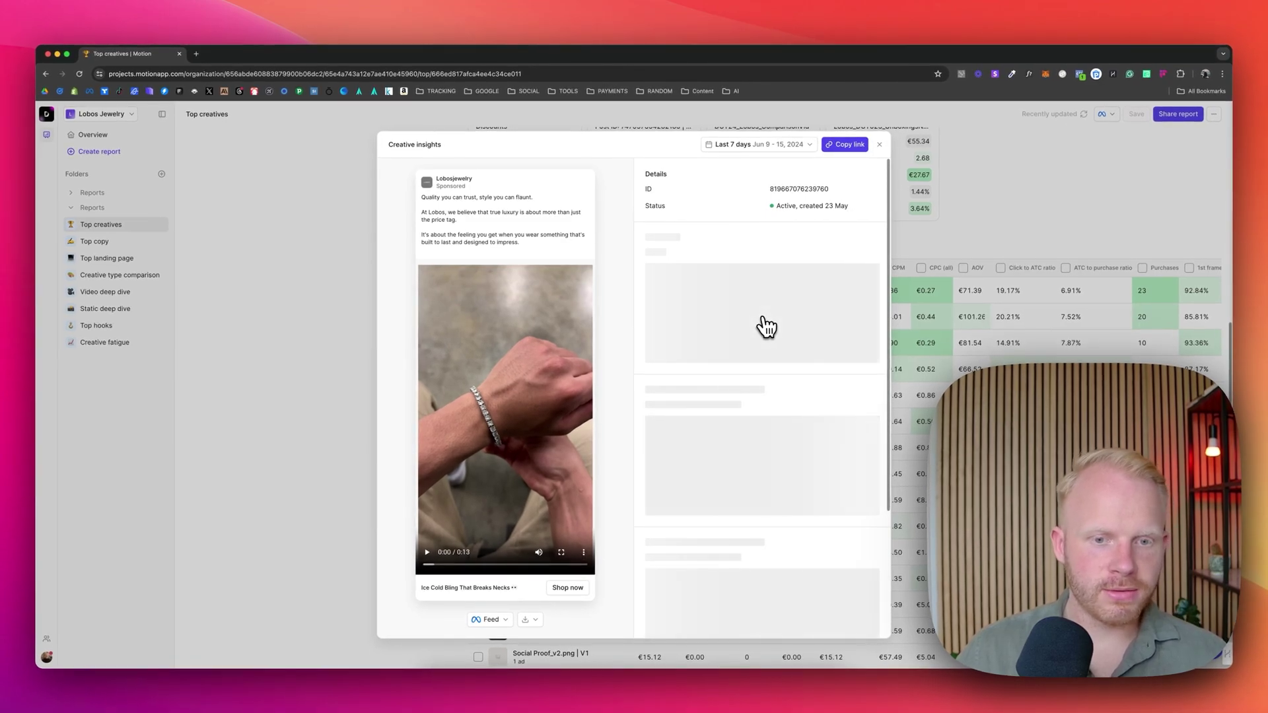
scroll(770, 330, "down", 4)
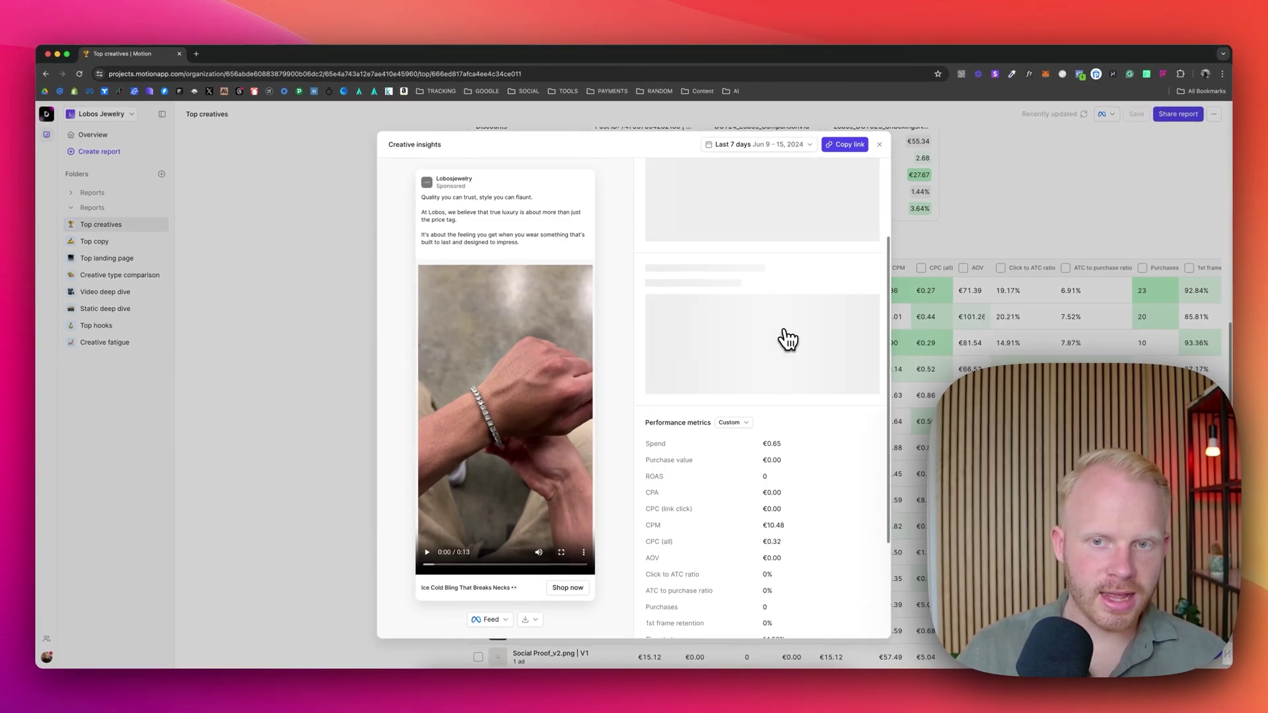
scroll(787, 338, "down", 8)
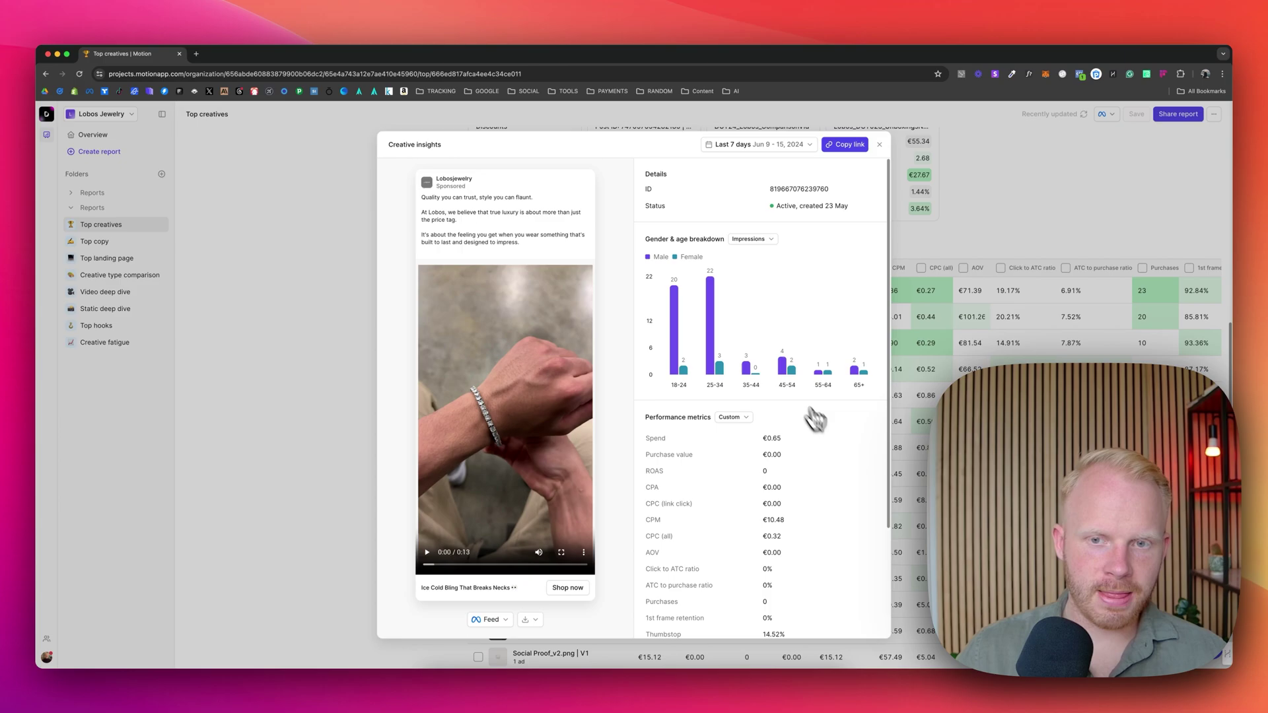
scroll(837, 446, "up", 10)
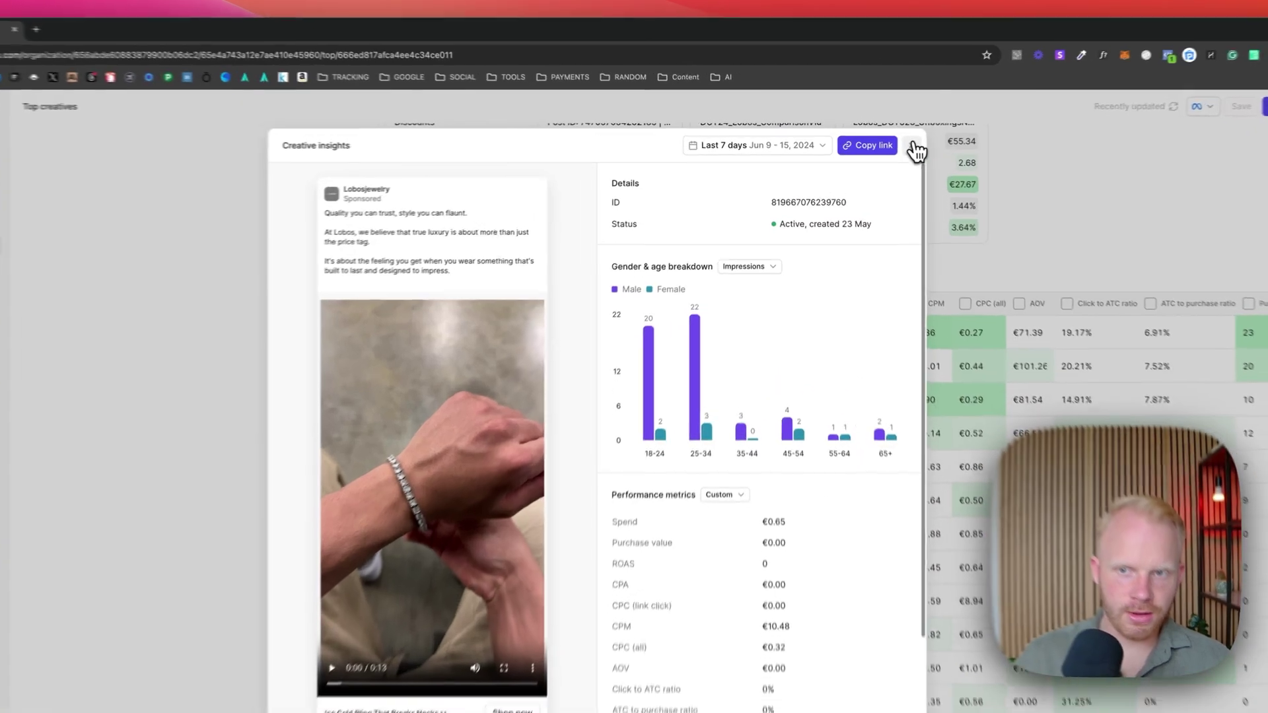
left_click(915, 150)
scroll(905, 381, "up", 10)
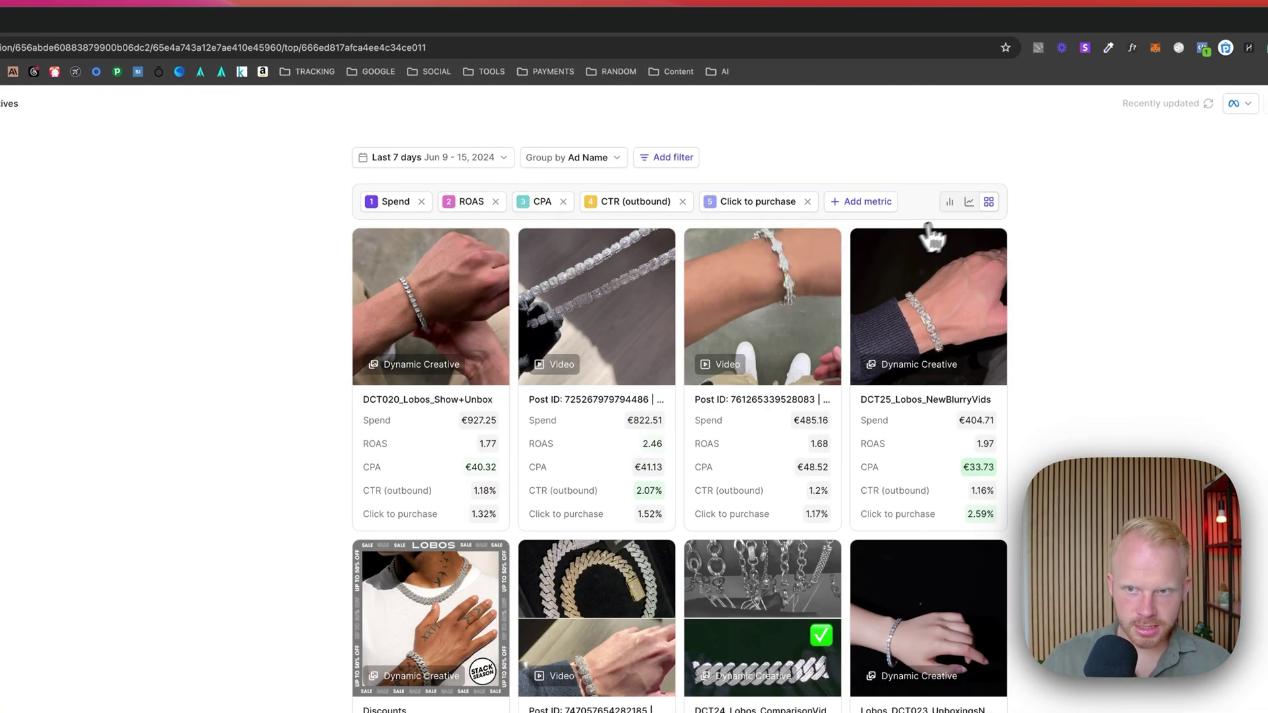
Plot Spend, Purchase value and ROAS for the eight selected ads as daily lines over Jun 9–15
left_click(952, 203)
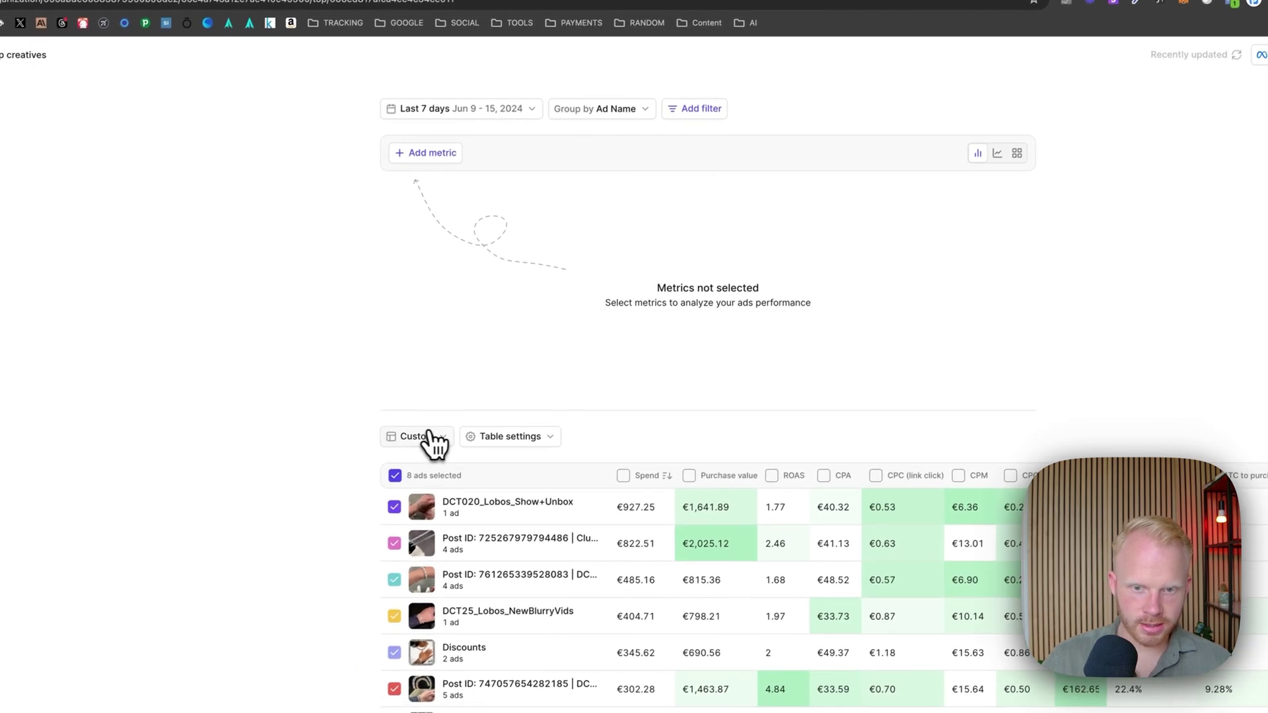
left_click(625, 471)
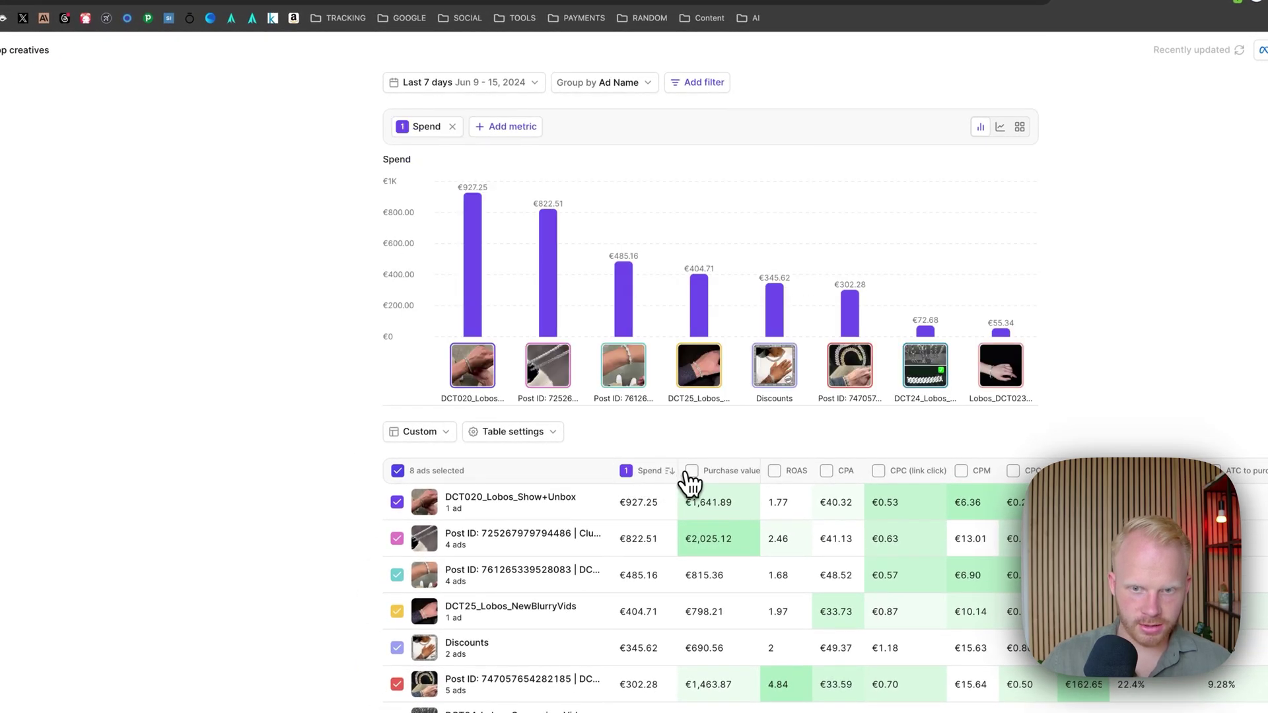
left_click(691, 471)
left_click(775, 470)
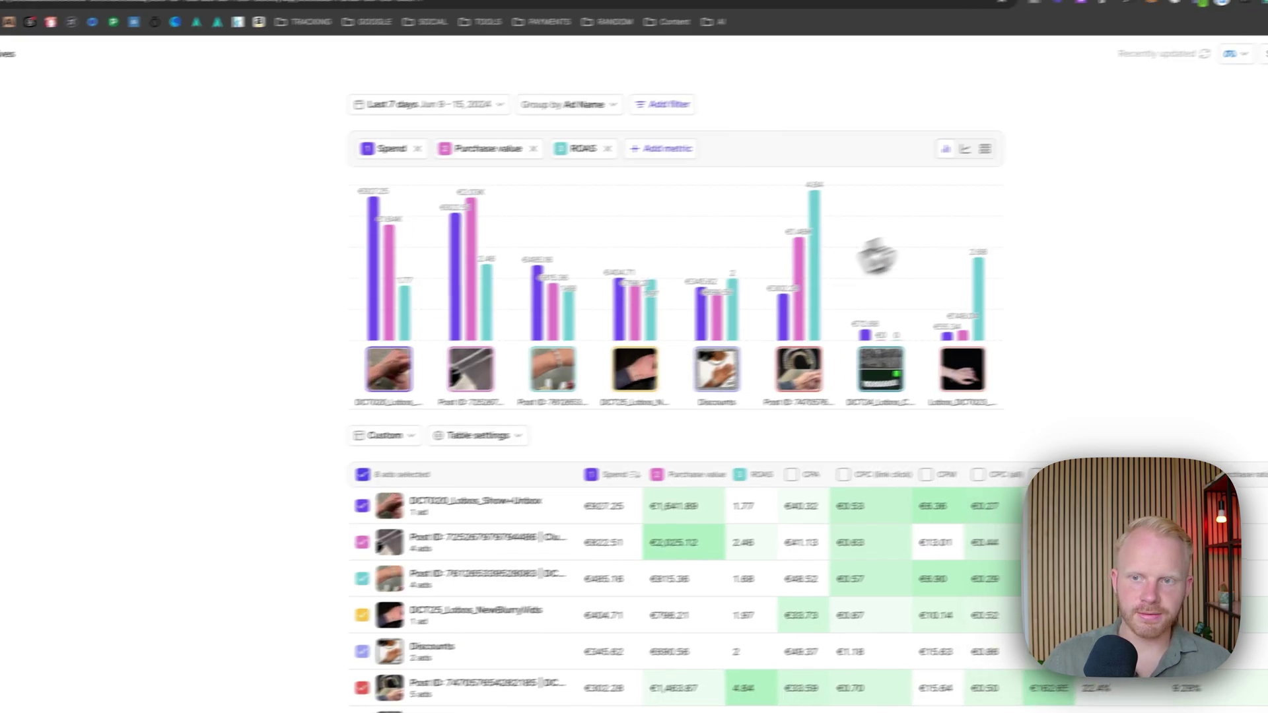
left_click(882, 158)
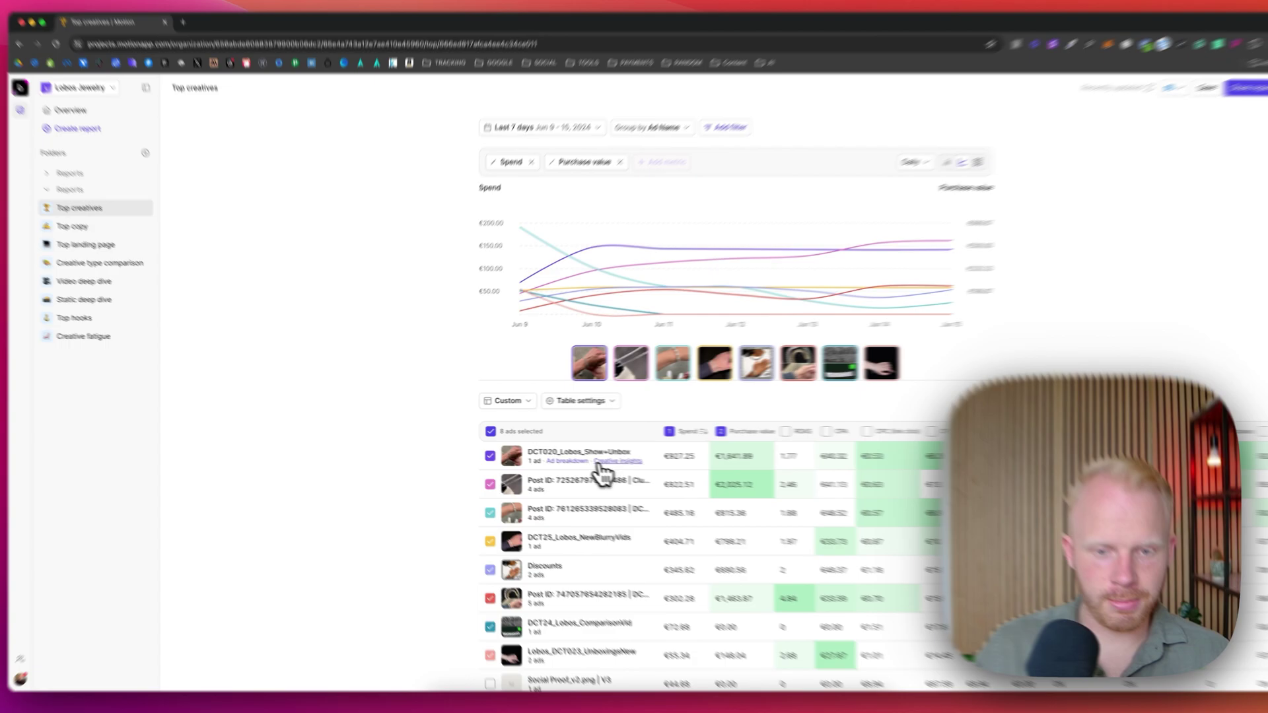
left_click(600, 463)
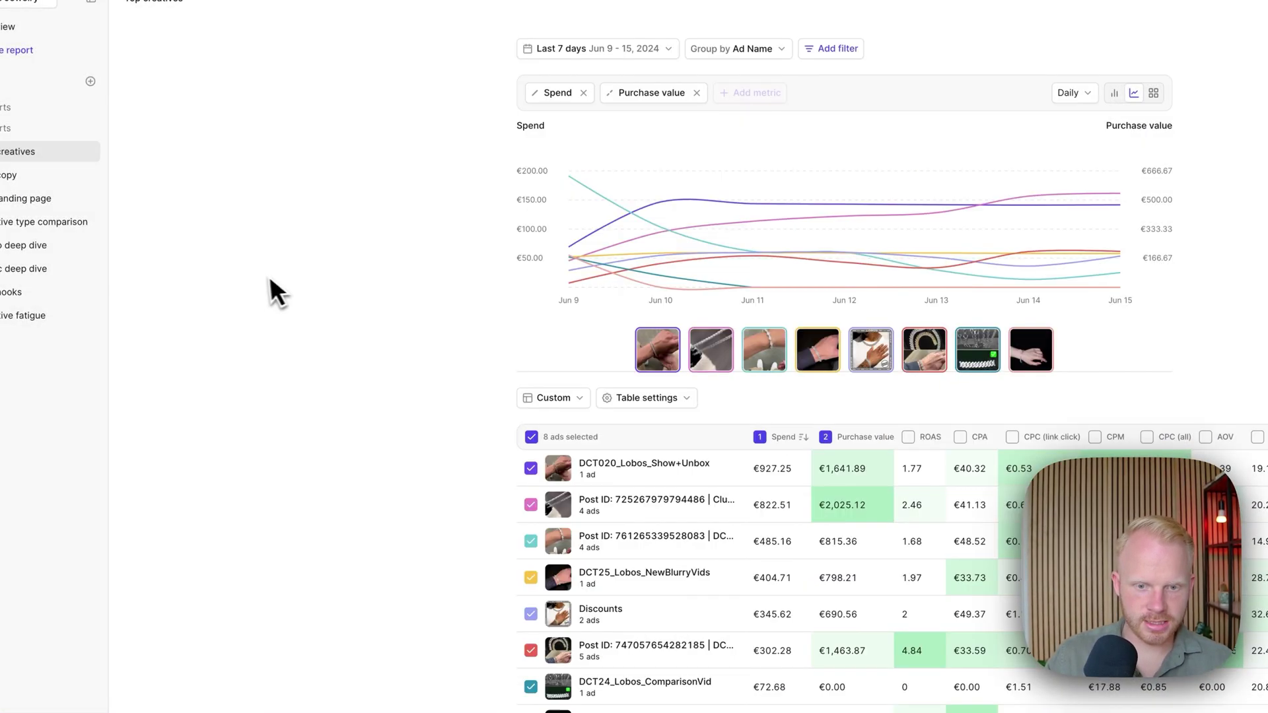
left_click(624, 463)
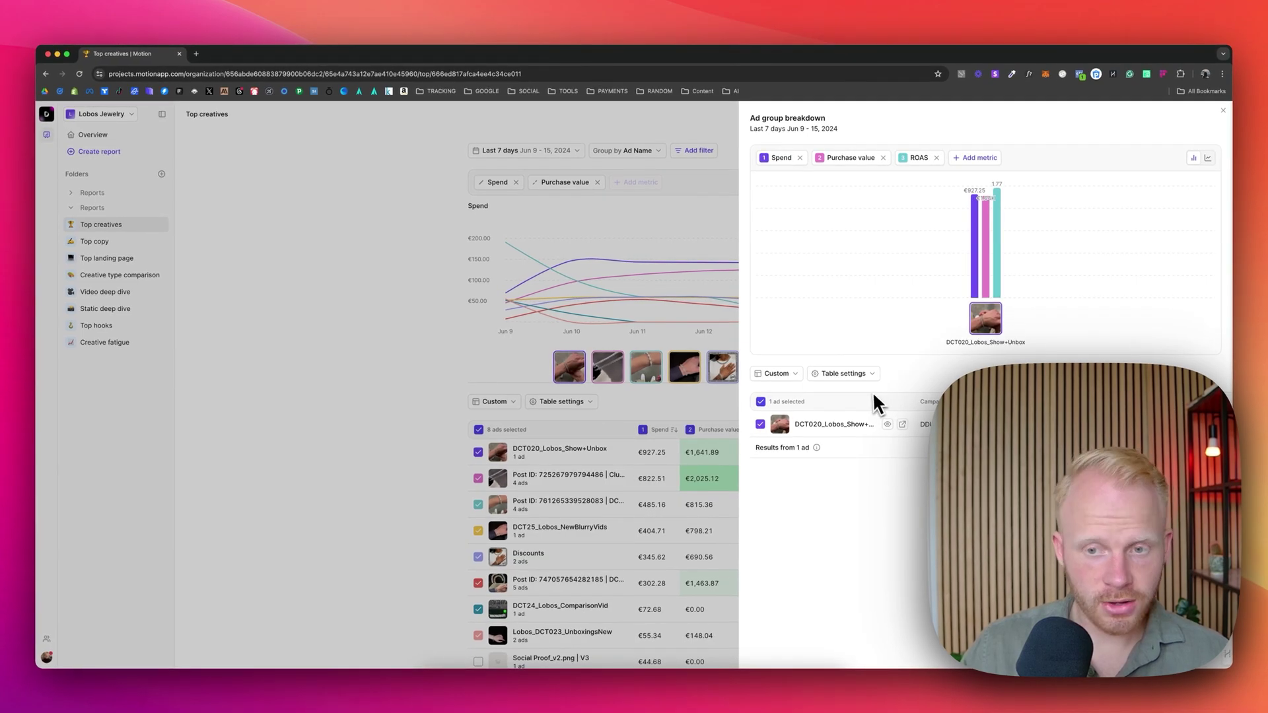
left_click(513, 300)
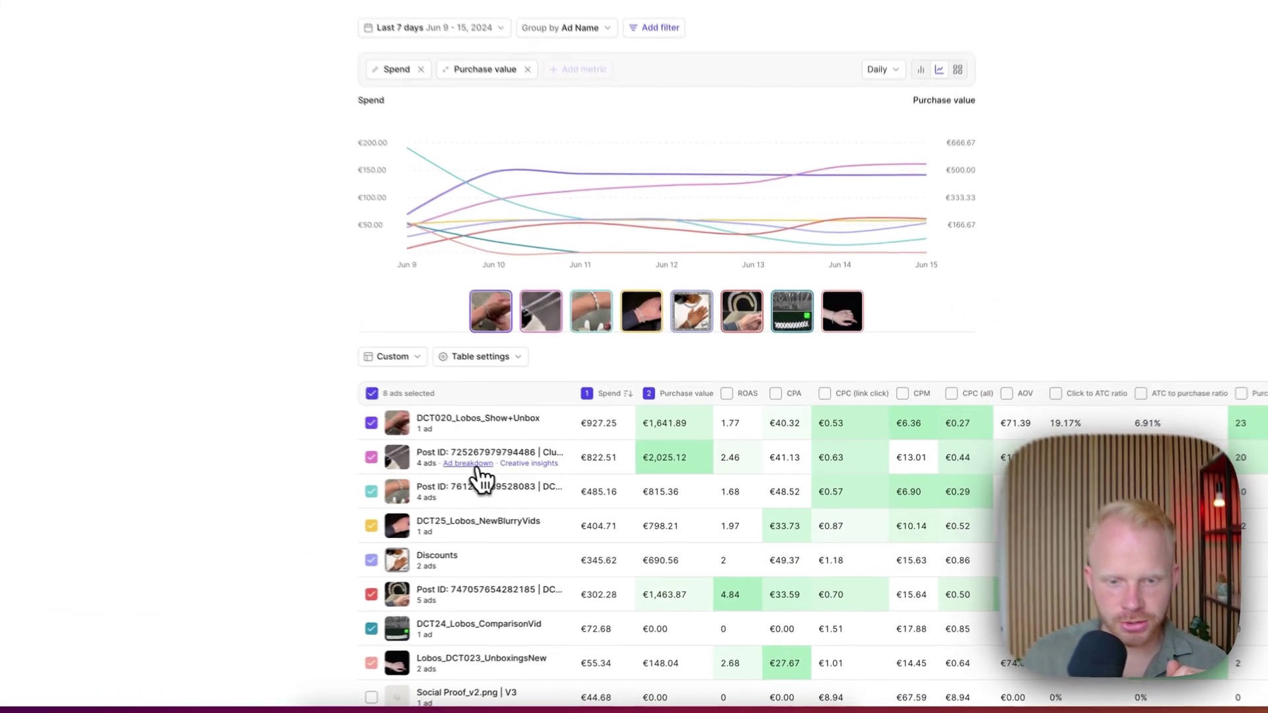
left_click(559, 487)
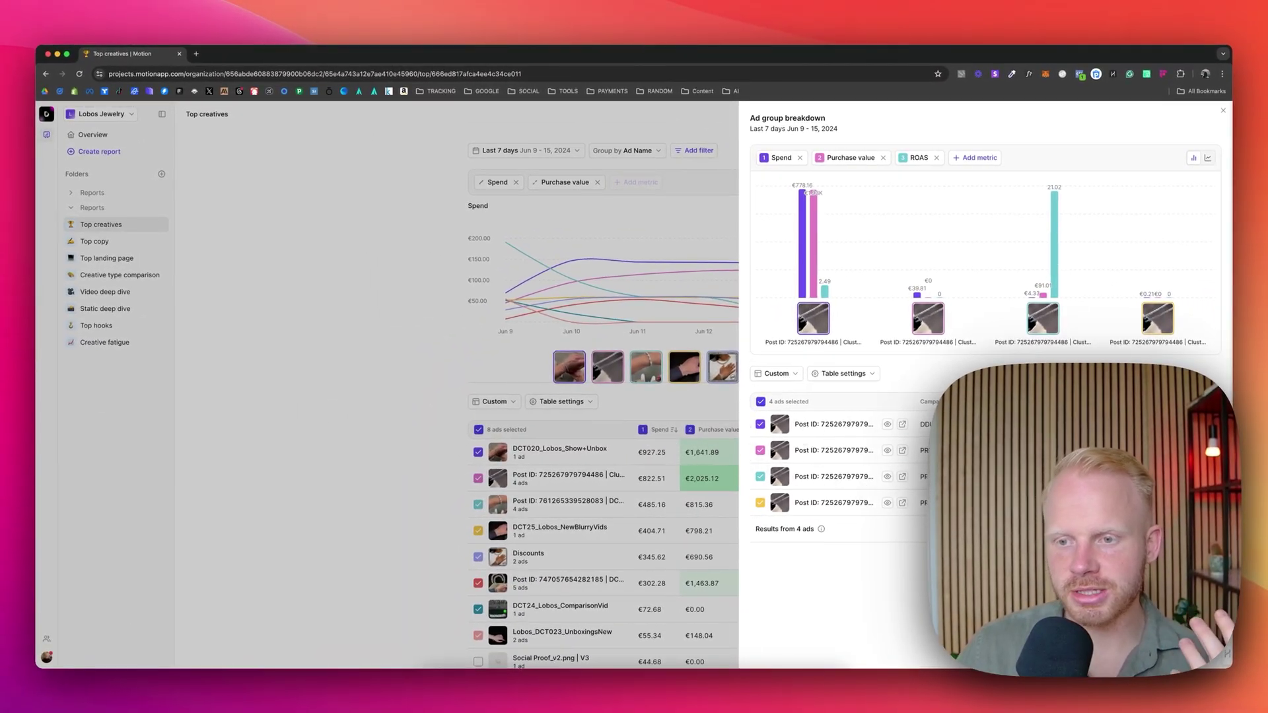
left_click(355, 454)
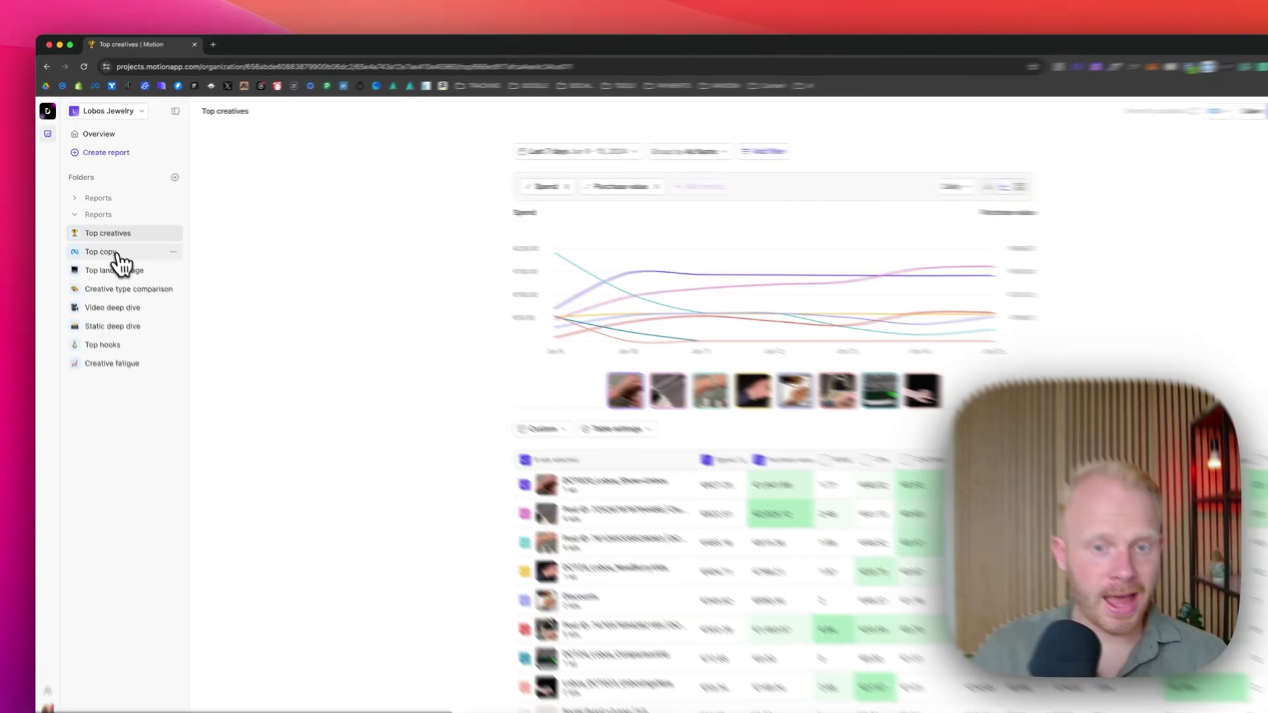
Browse the Top copy report, then open the Top landing page report led by ../best-sellers
left_click(89, 242)
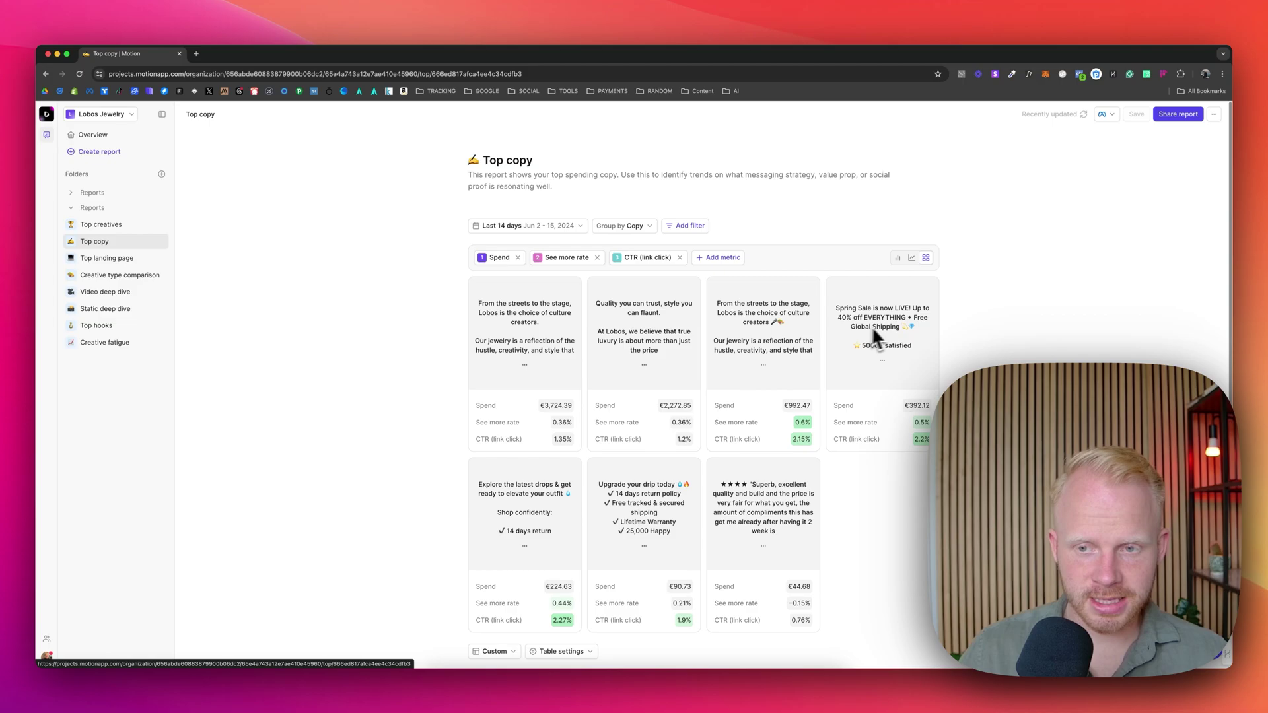
scroll(858, 356, "down", 2)
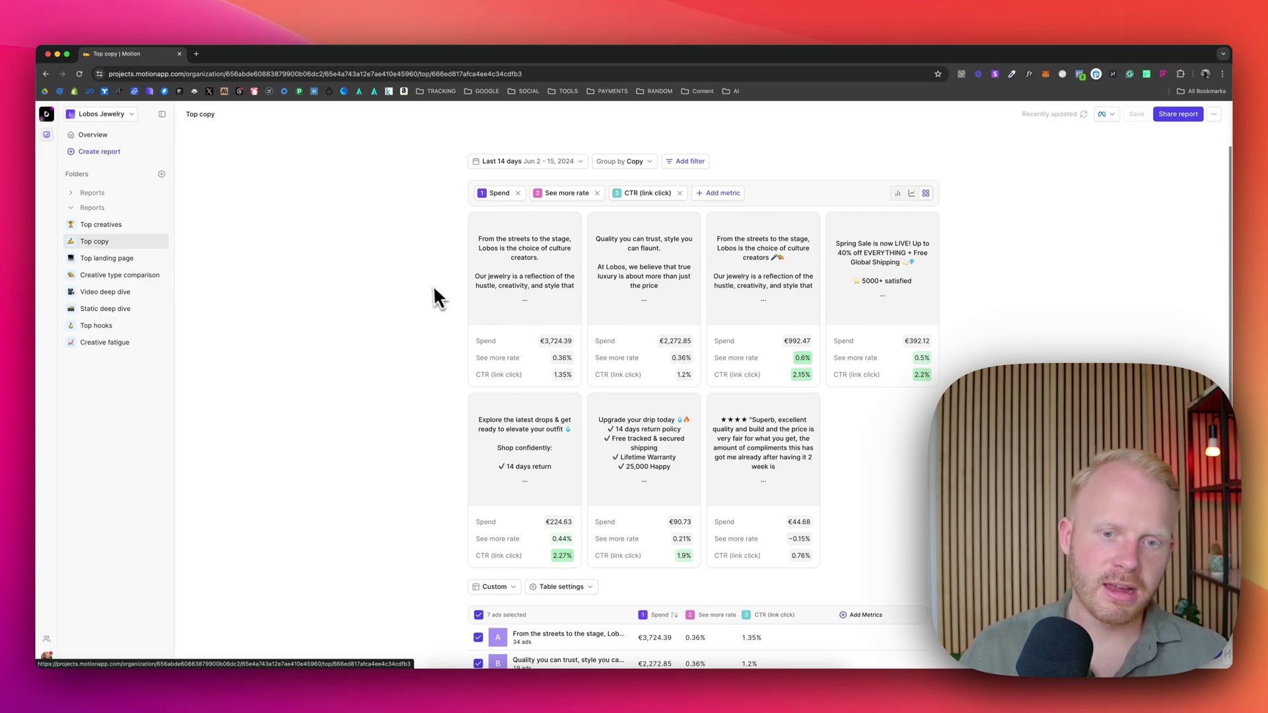
scroll(367, 328, "down", 4)
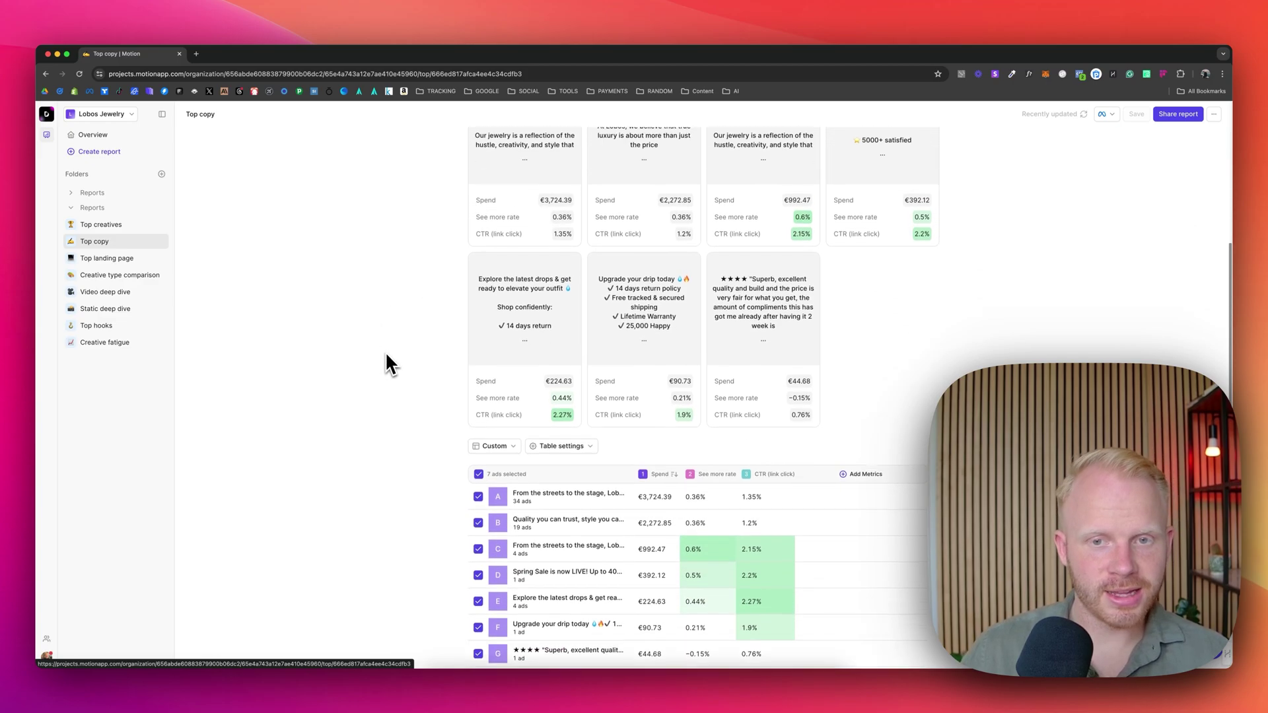
scroll(386, 357, "up", 4)
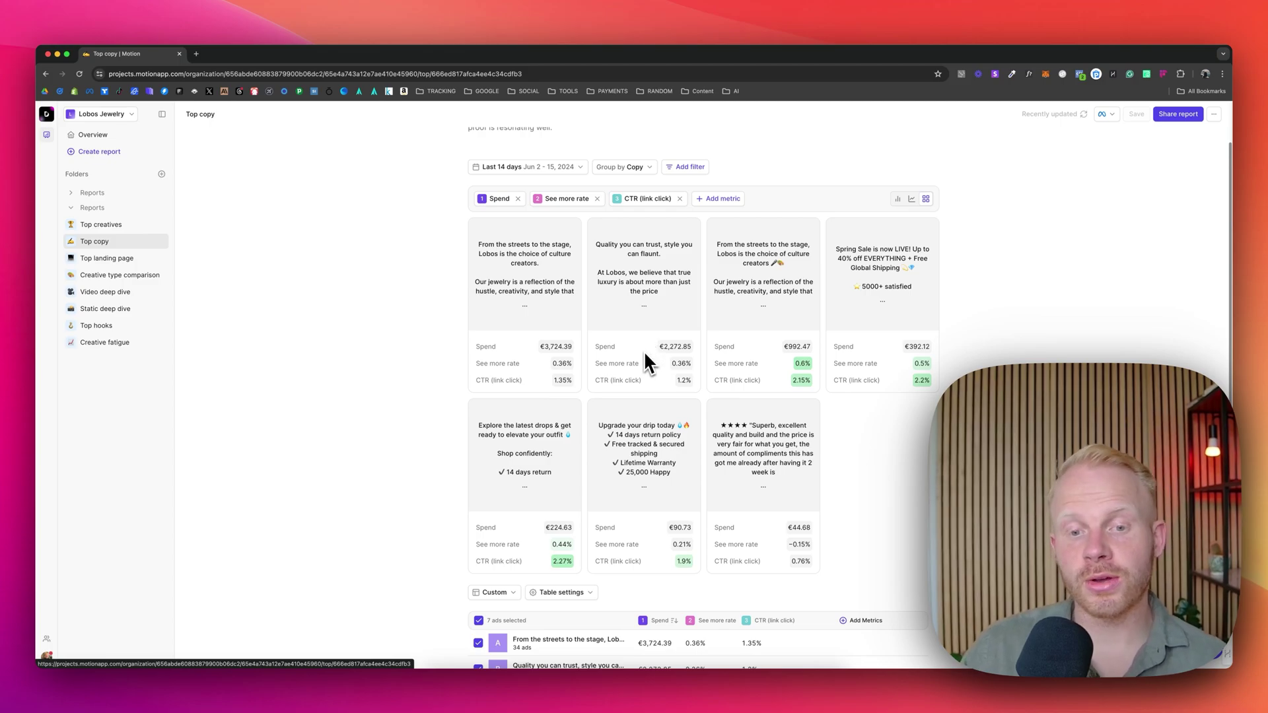
left_click(106, 258)
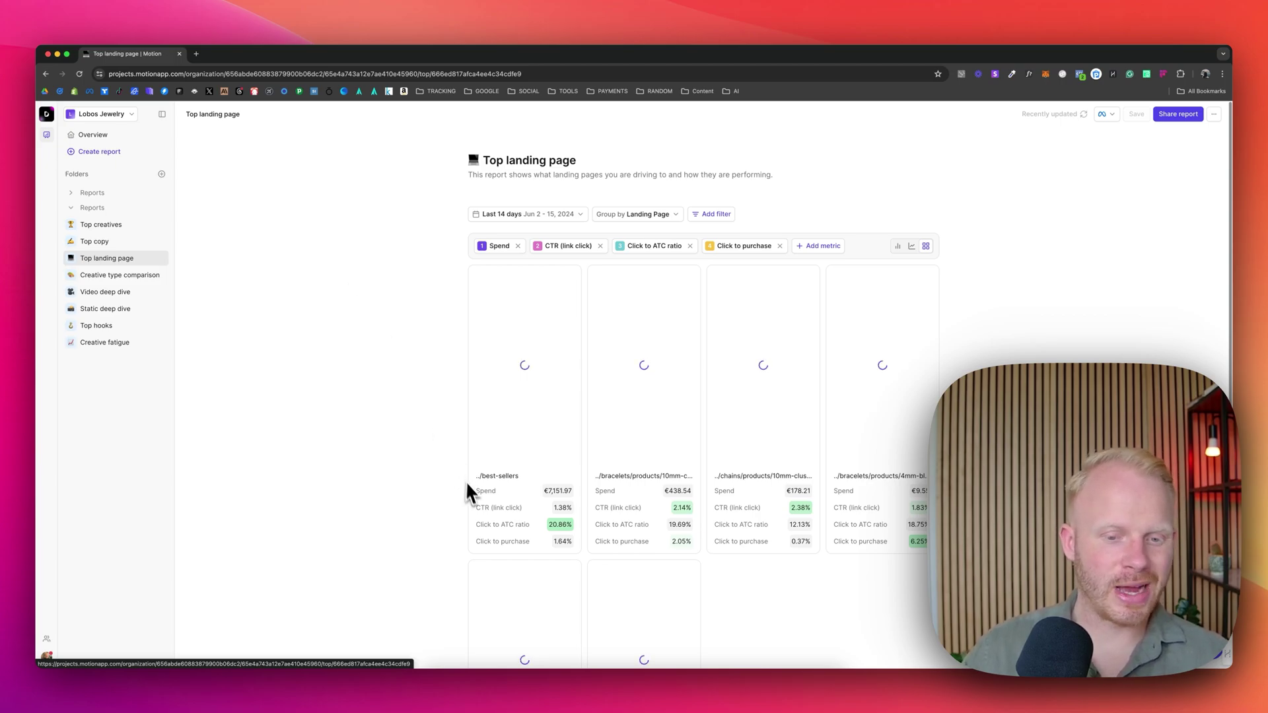
Scroll through the landing-page cards, then return to the Top creatives report
scroll(441, 501, "down", 1)
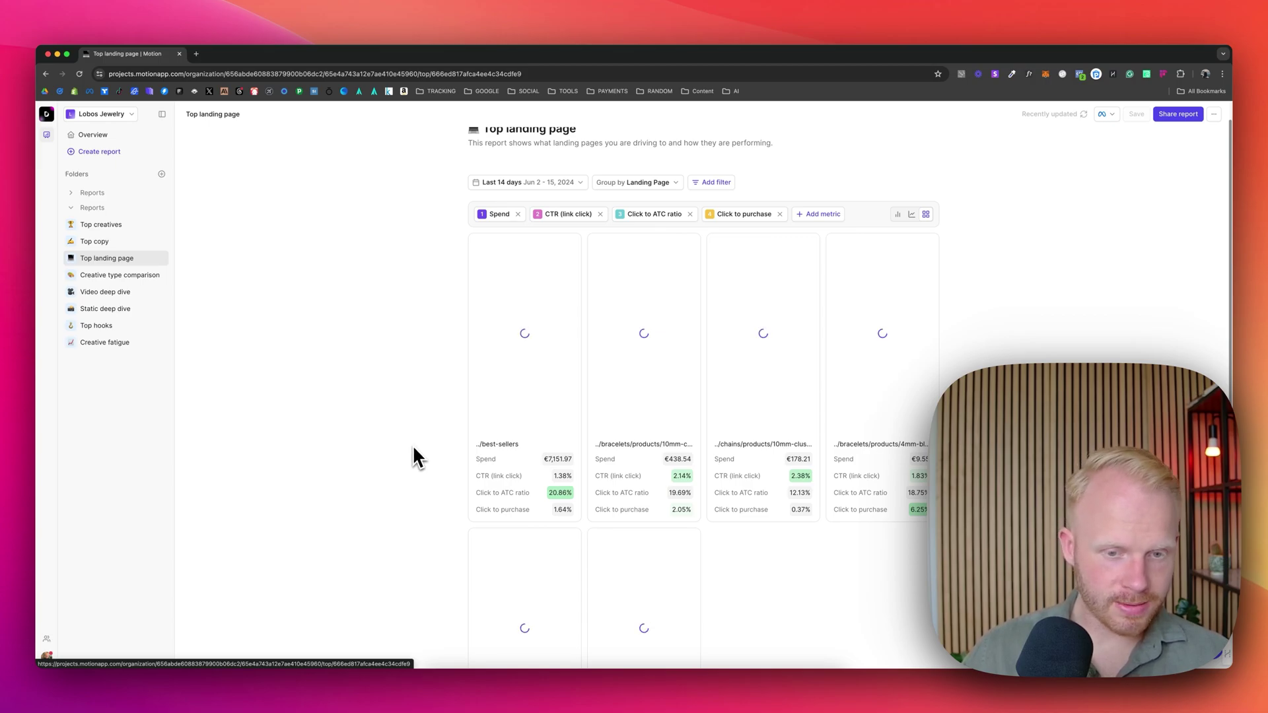
scroll(414, 449, "down", 1)
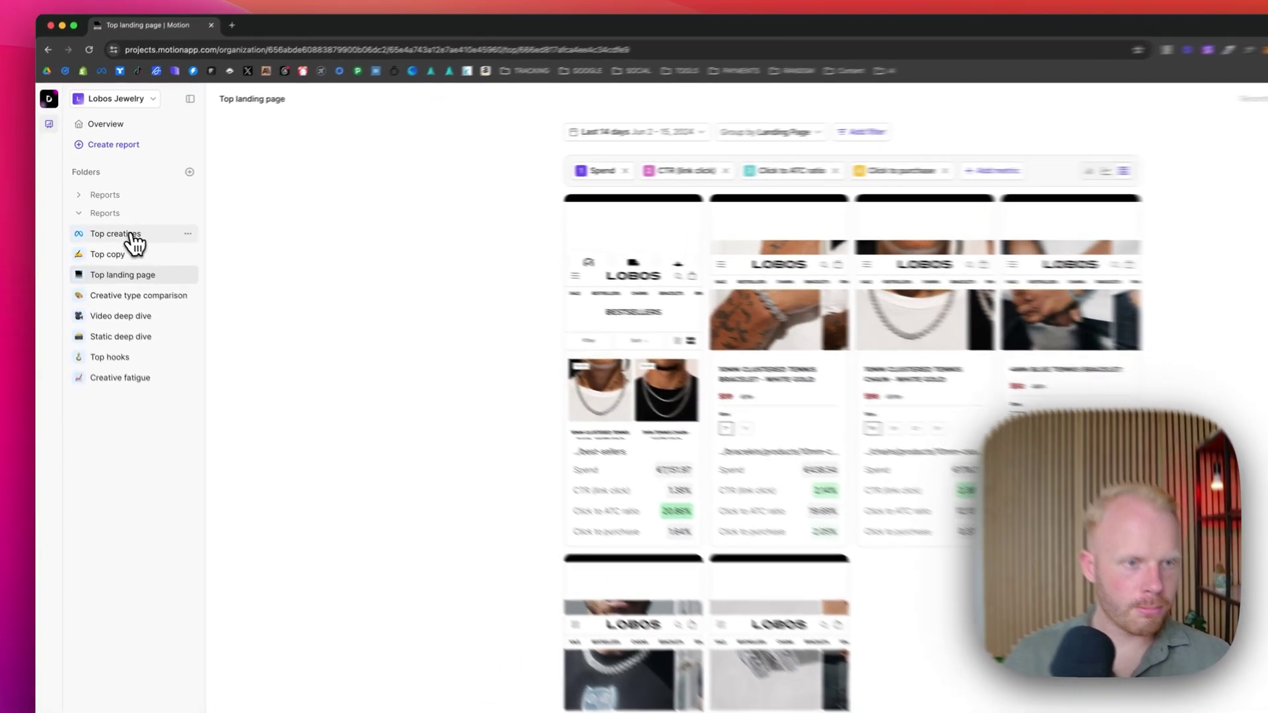
left_click(134, 235)
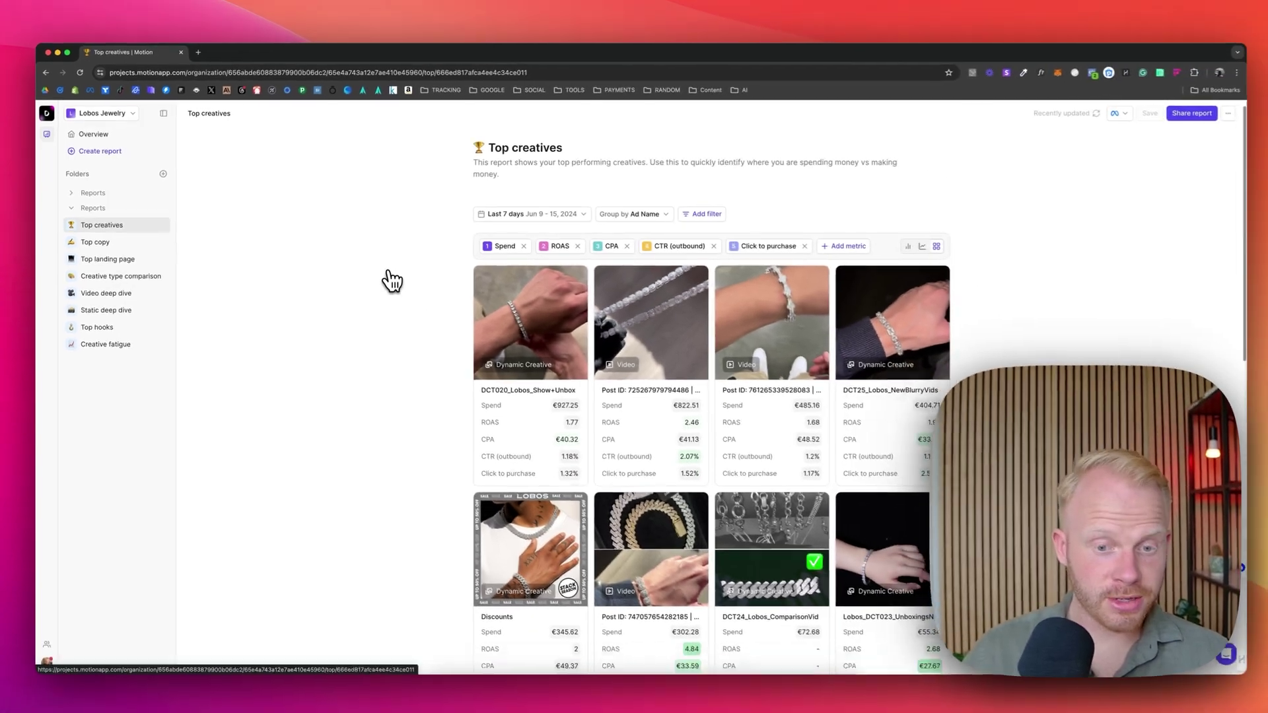
Scroll the Top creatives ads table over to Thumbstop and sort it highest first
scroll(525, 317, "down", 2)
scroll(389, 280, "down", 7)
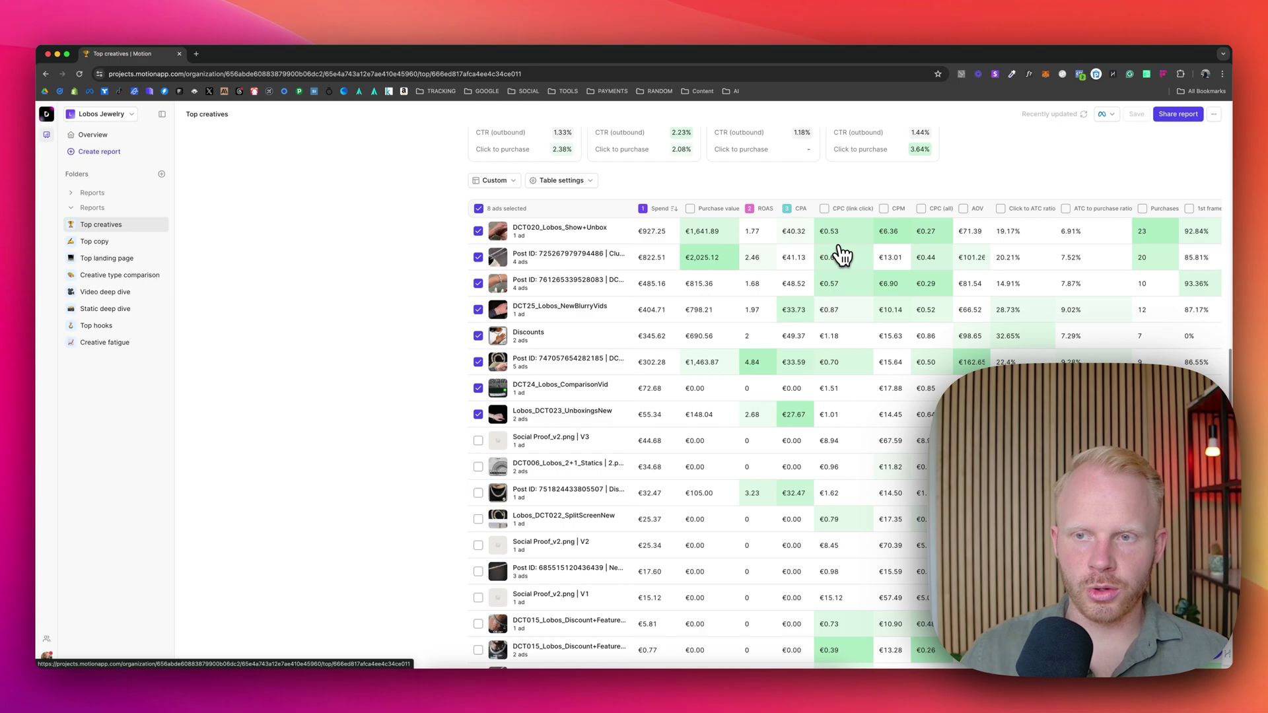
scroll(842, 254, "right", 5)
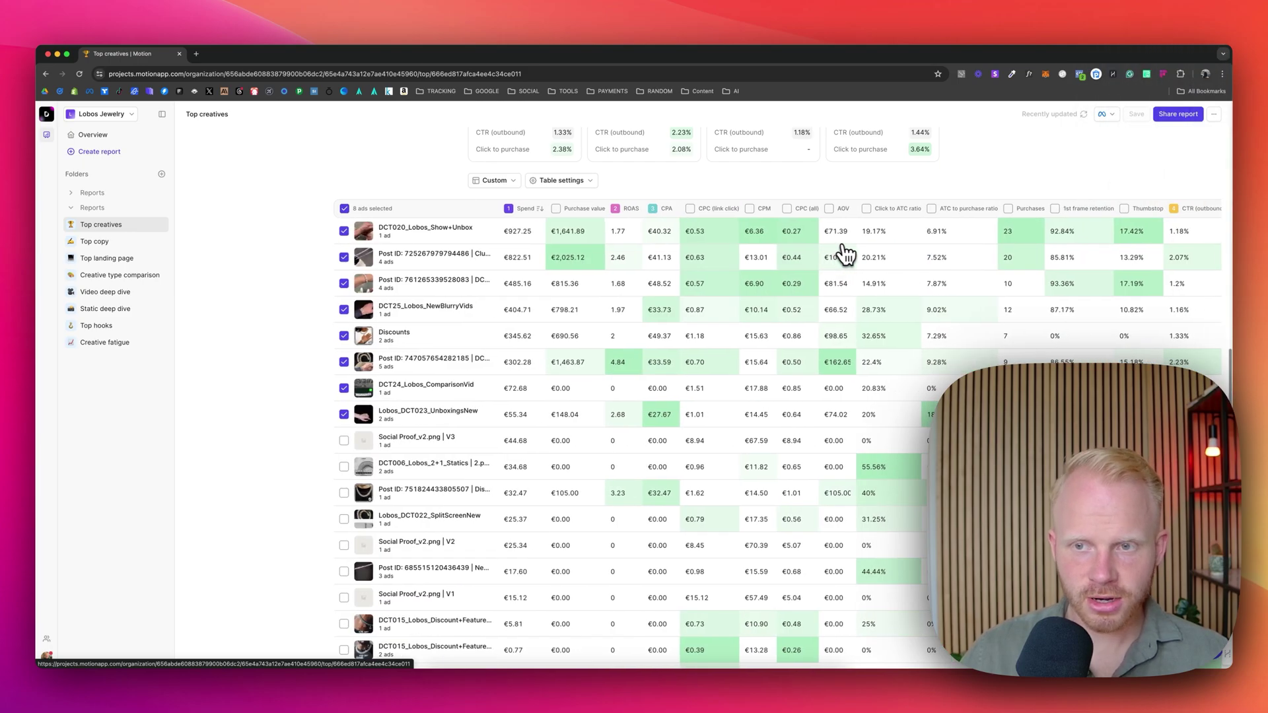
mouse_move(951, 243)
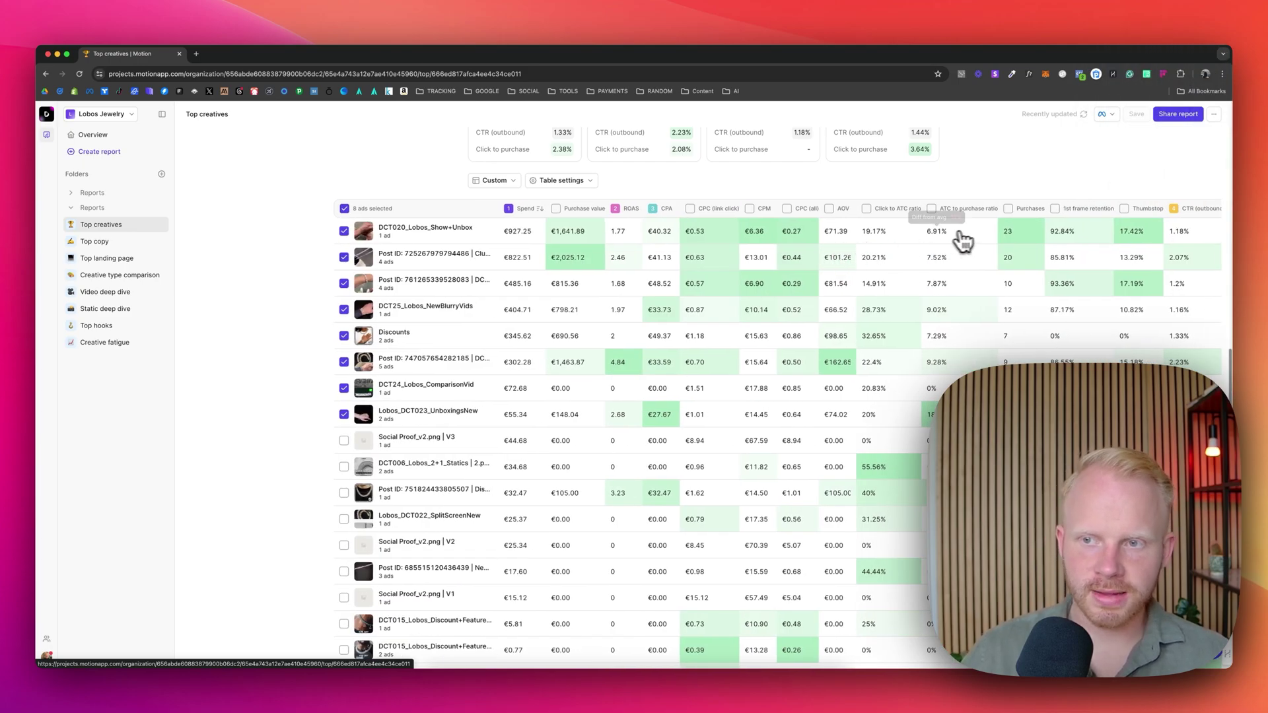
scroll(962, 241, "right", 5)
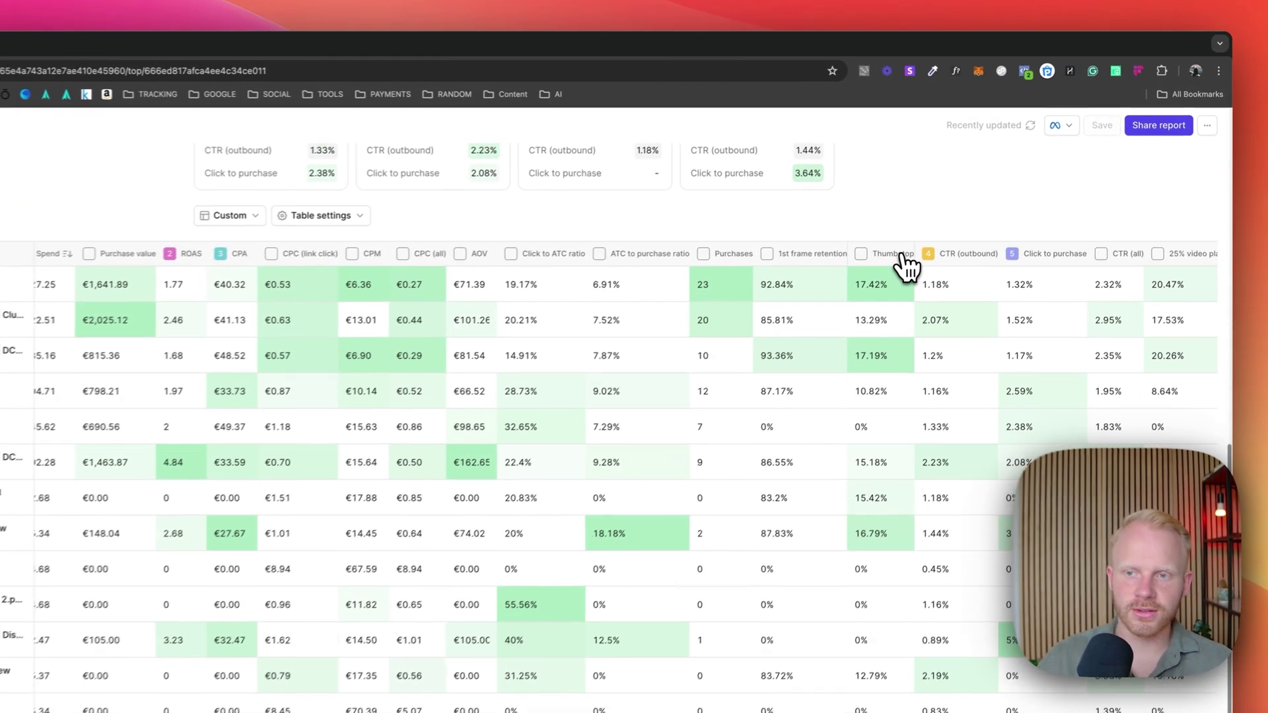
left_click(983, 210)
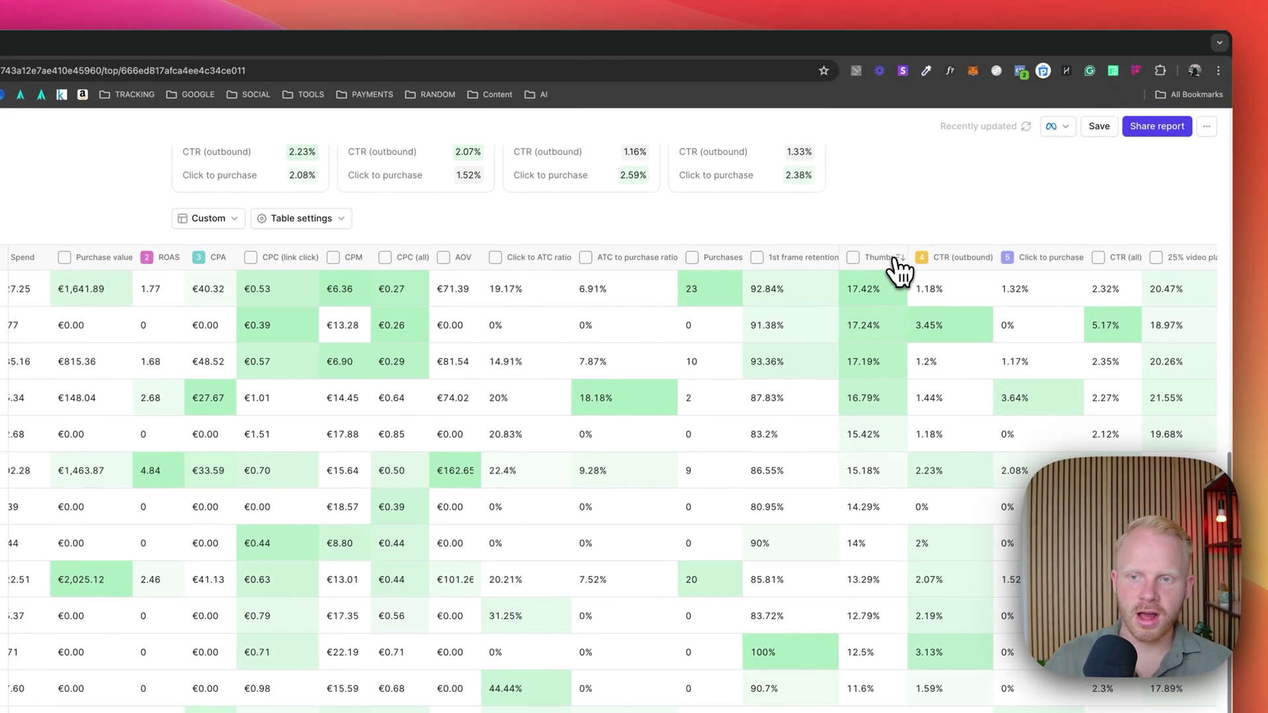
Scroll back left across the sorted table to DCT020_Lobos_Show+Unbox's €927.25 spend and 1.77 ROAS
mouse_move(863, 295)
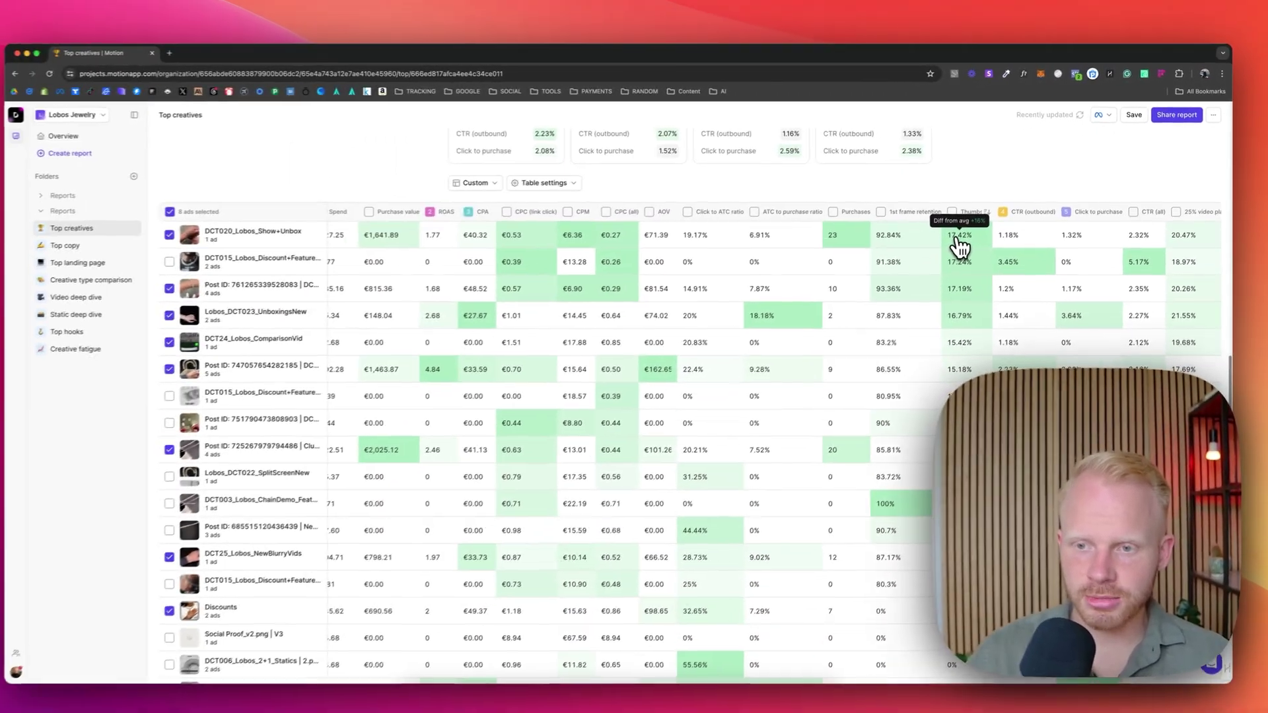
scroll(960, 244, "left", 1)
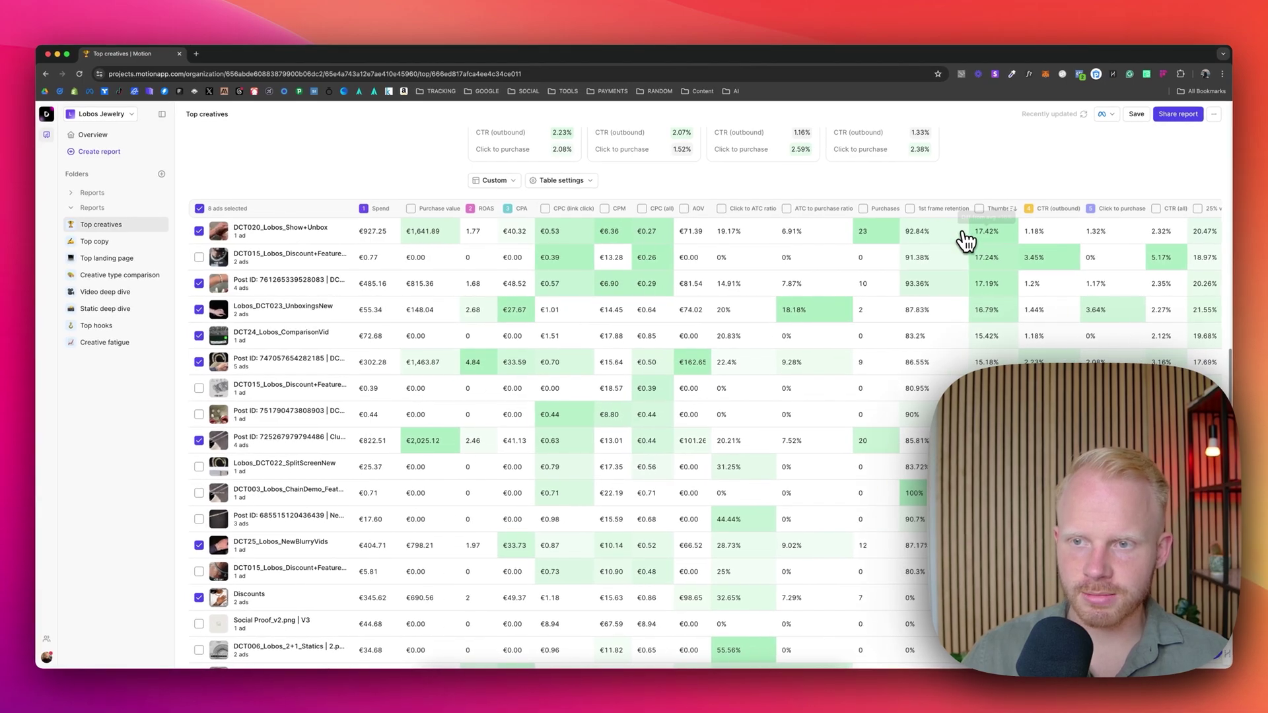
mouse_move(984, 241)
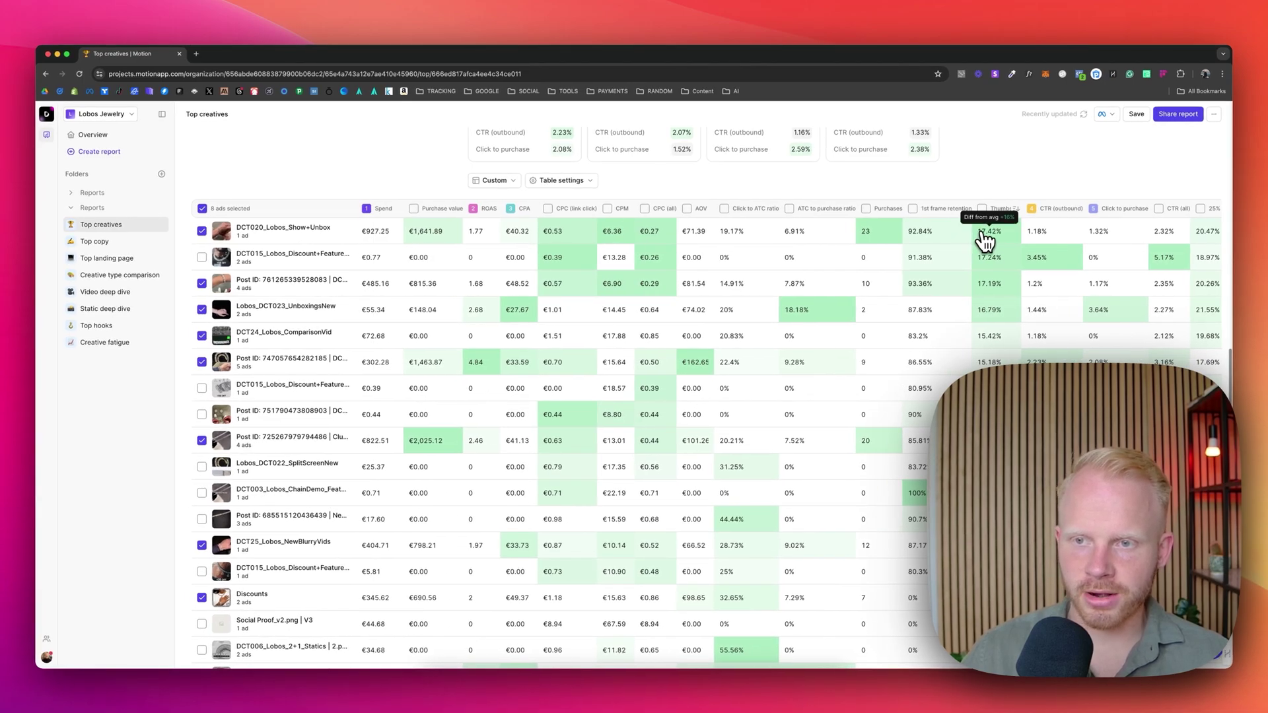
scroll(984, 241, "left", 1)
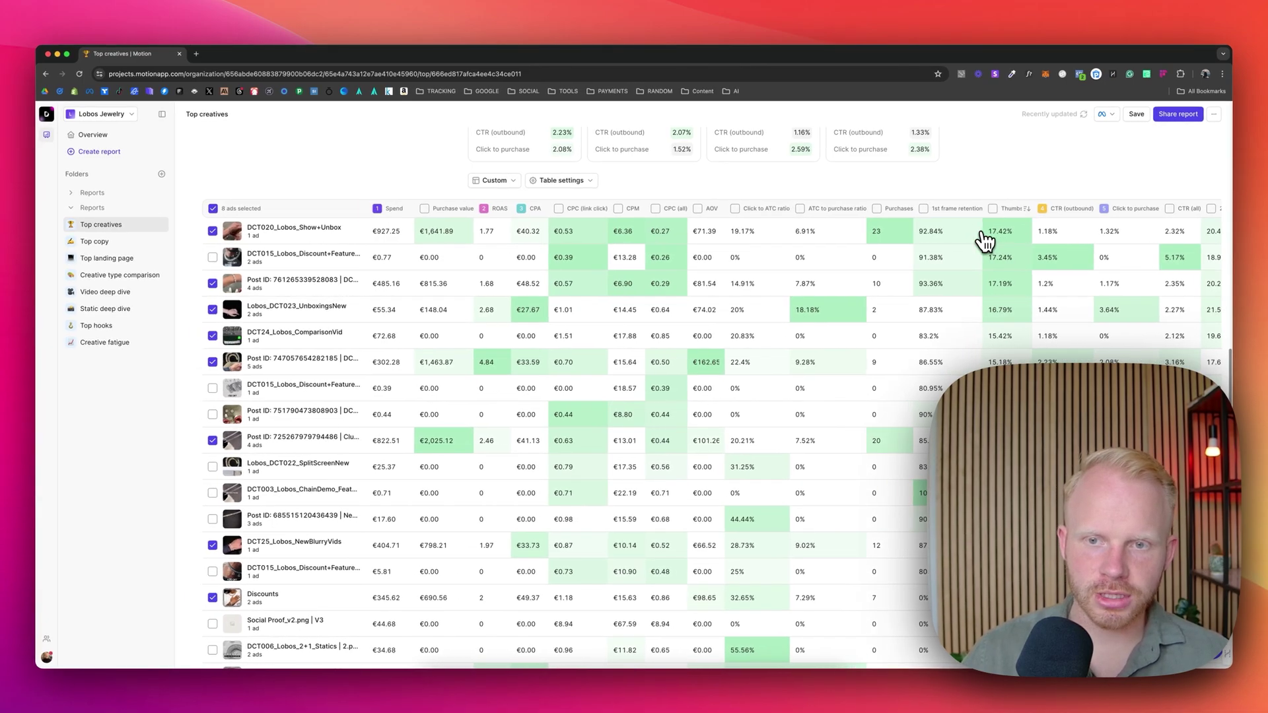
scroll(983, 241, "left", 3)
scroll(984, 242, "left", 10)
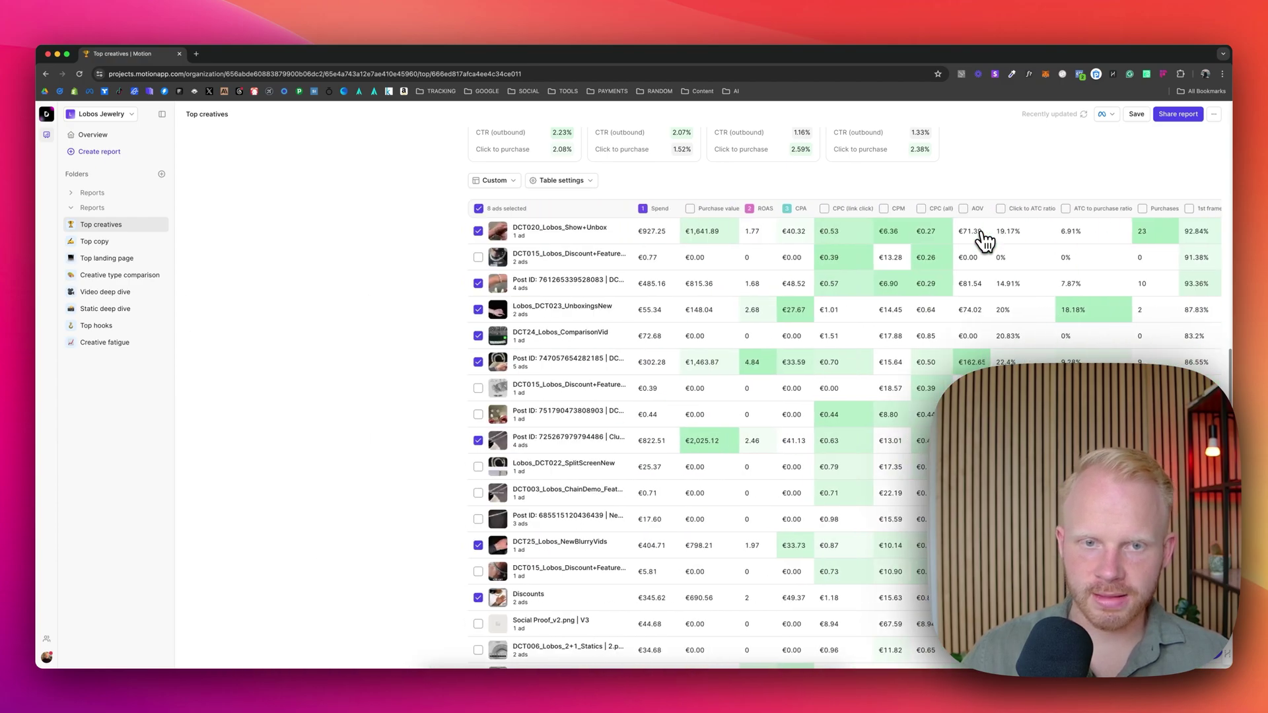
mouse_move(935, 242)
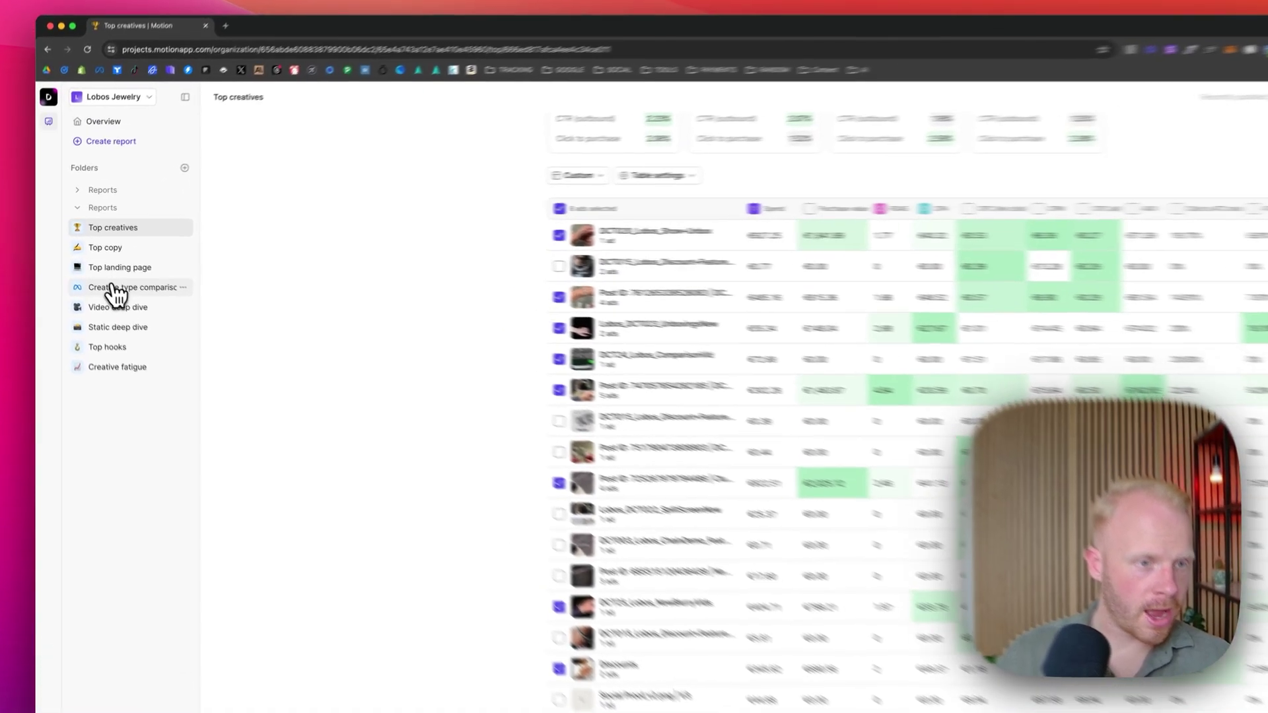
Open Creative type comparison and read spend and ROAS per type, e.g. Videos €6,779.55 / 2.08
left_click(105, 275)
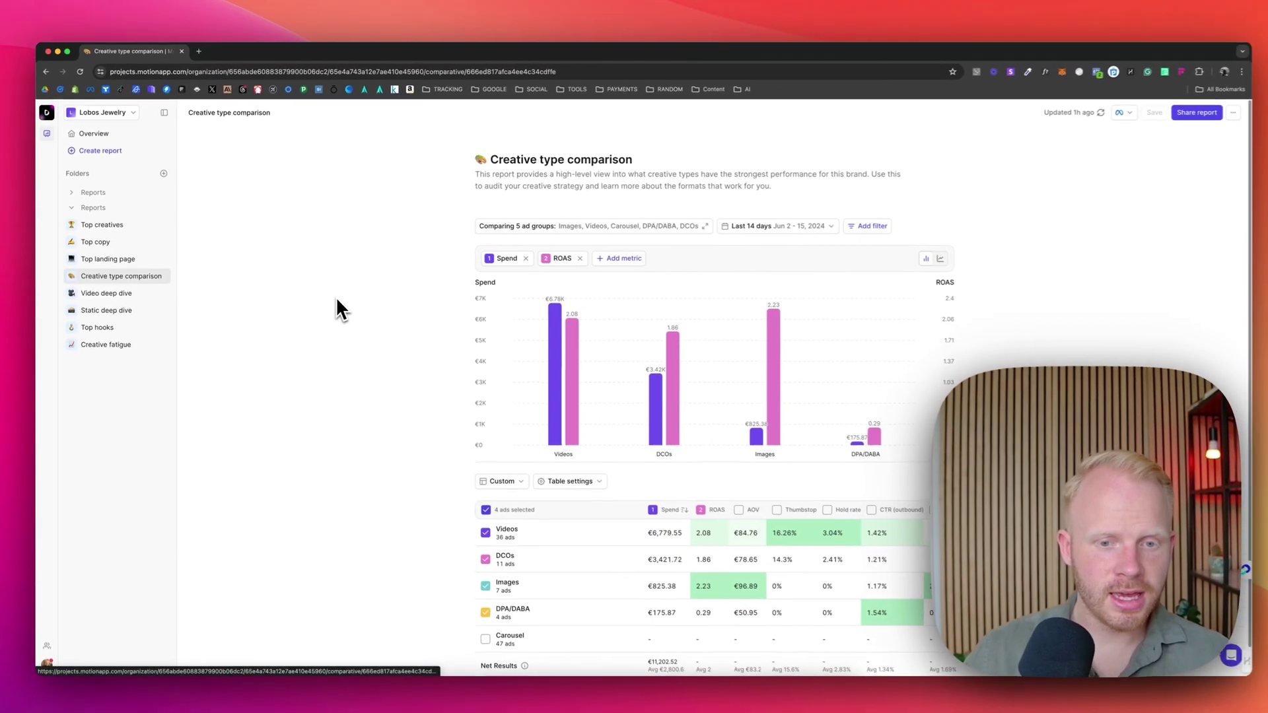
scroll(332, 299, "down", 1)
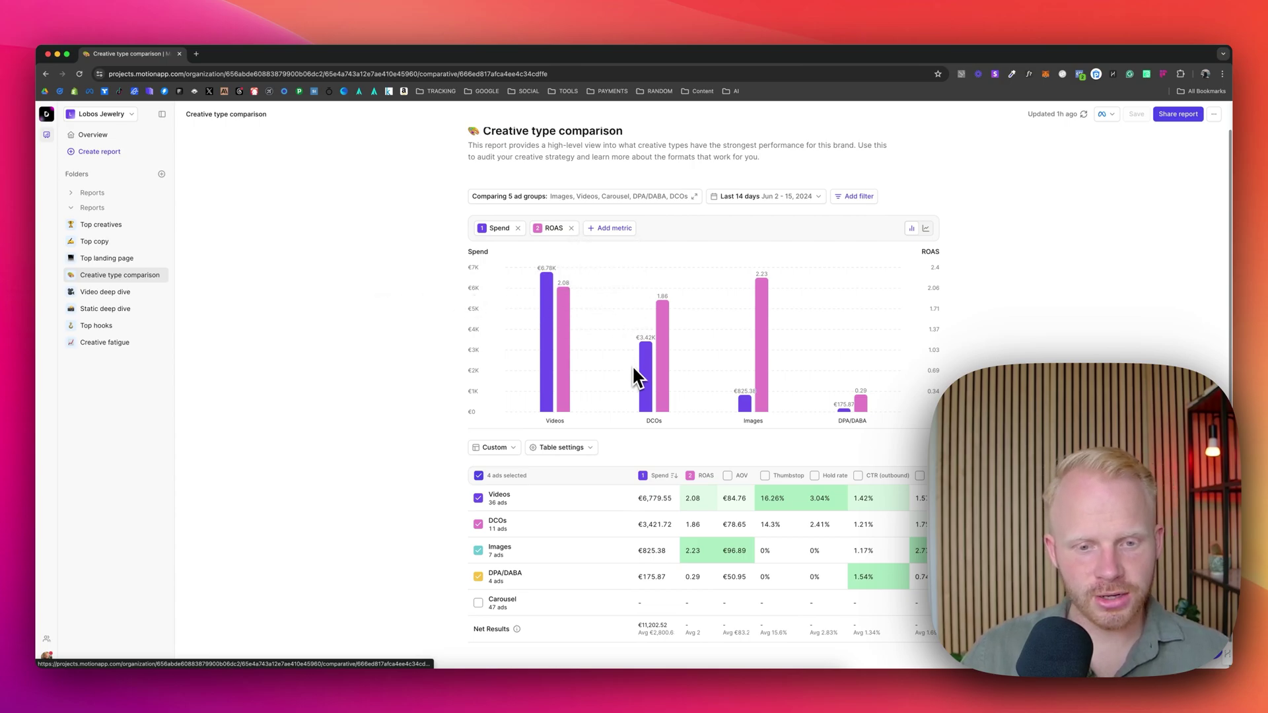
mouse_move(644, 369)
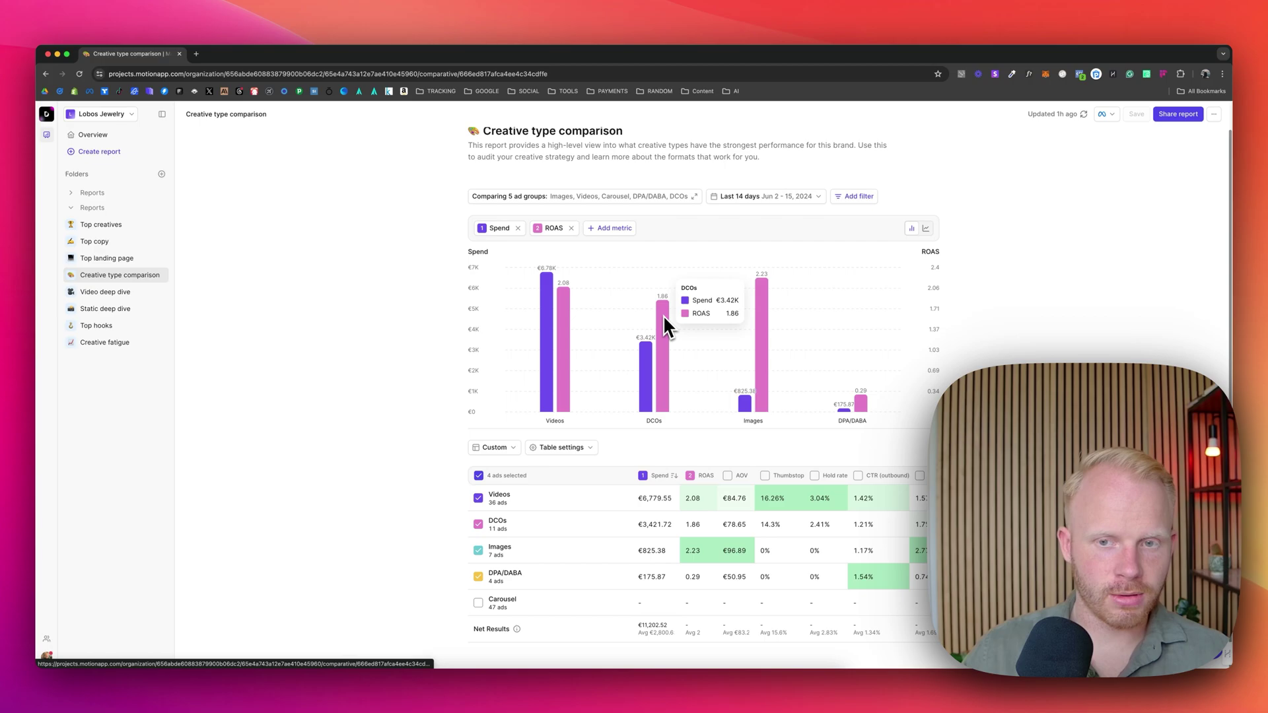
mouse_move(738, 406)
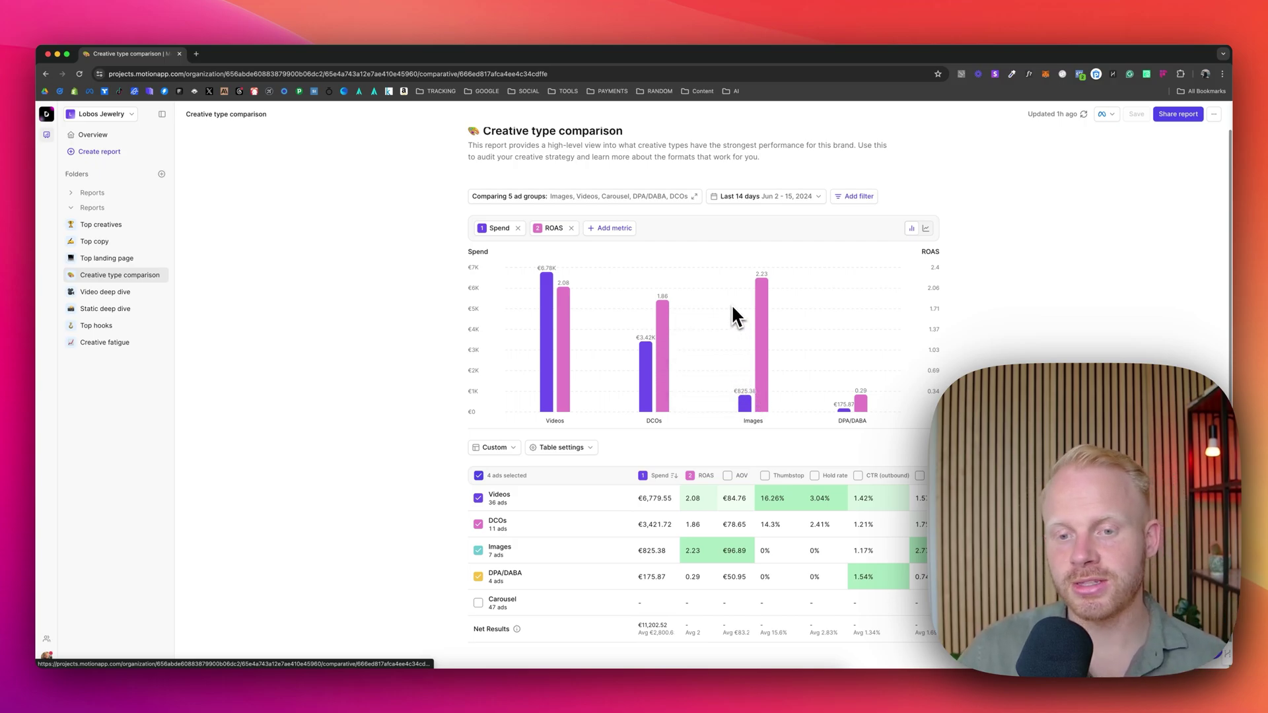
mouse_move(735, 304)
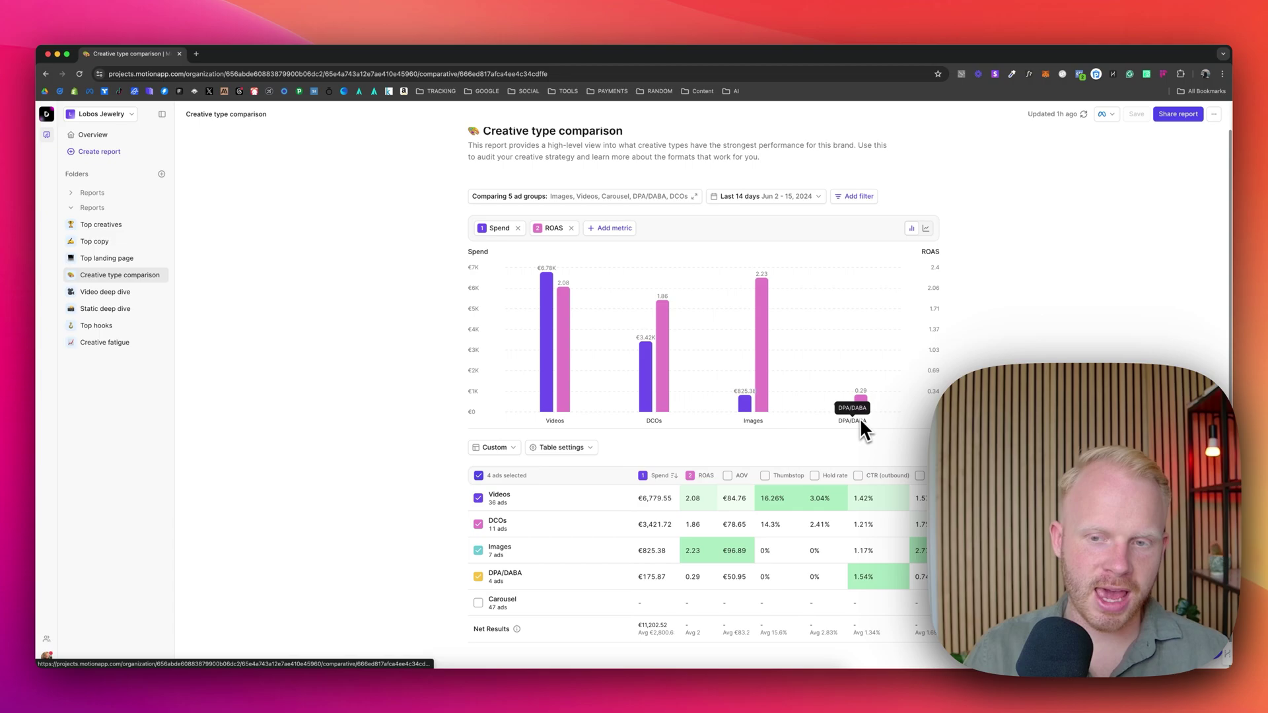
mouse_move(850, 414)
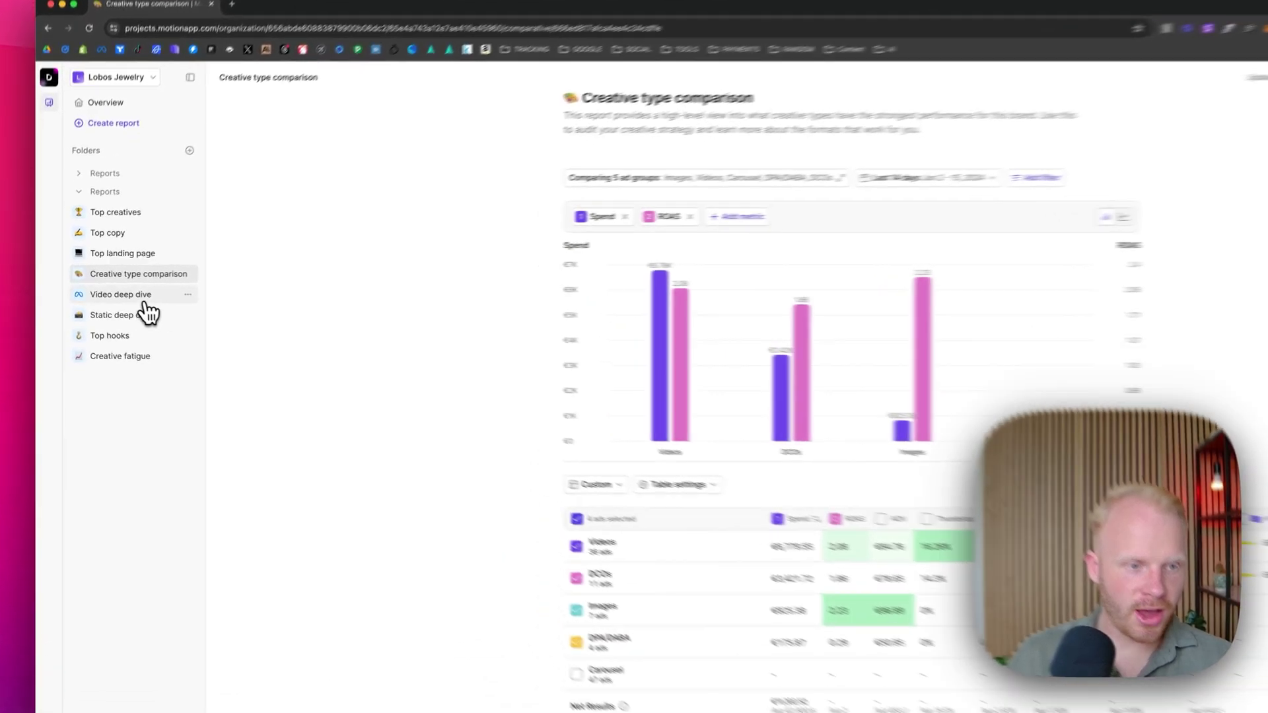
left_click(143, 297)
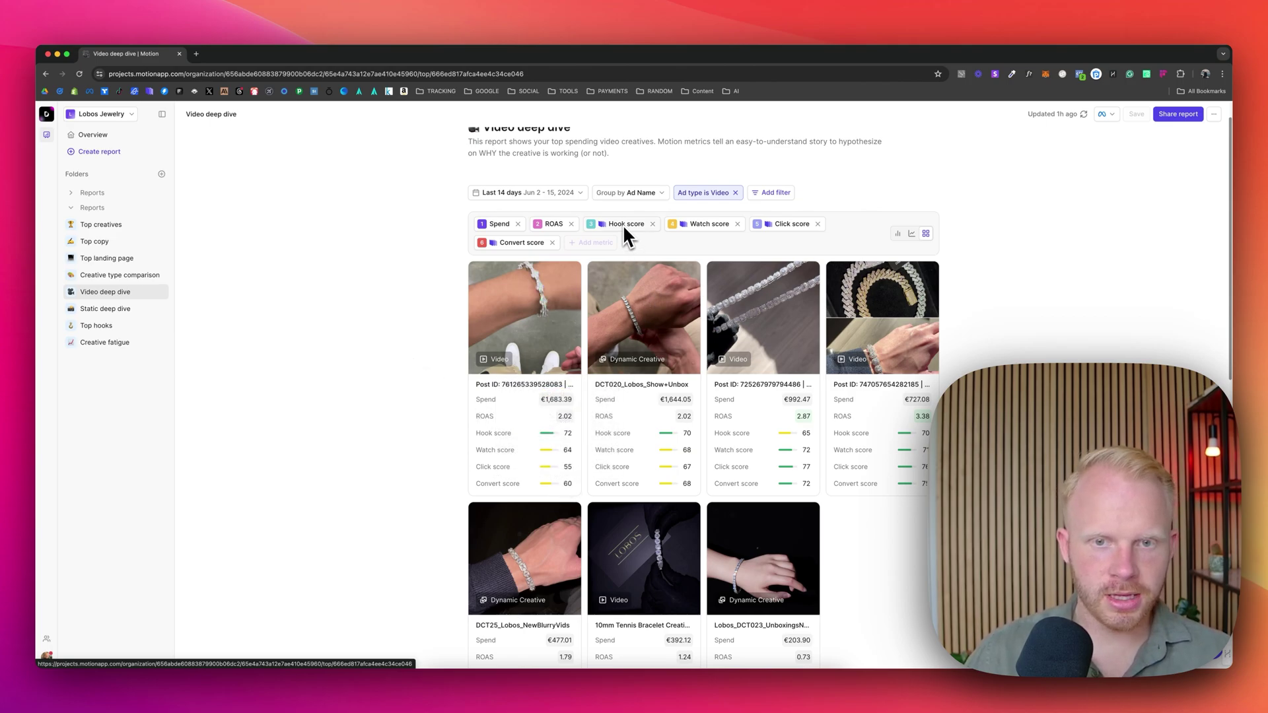
mouse_move(548, 484)
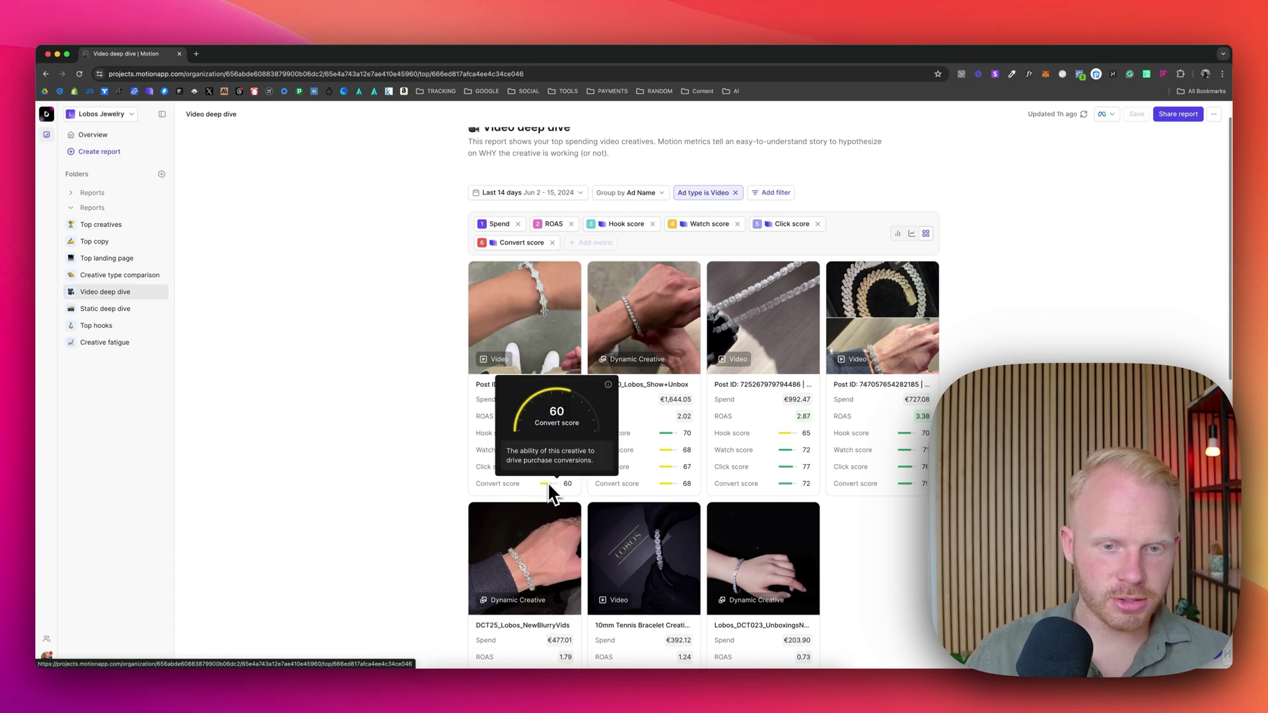
scroll(442, 496, "down", 3)
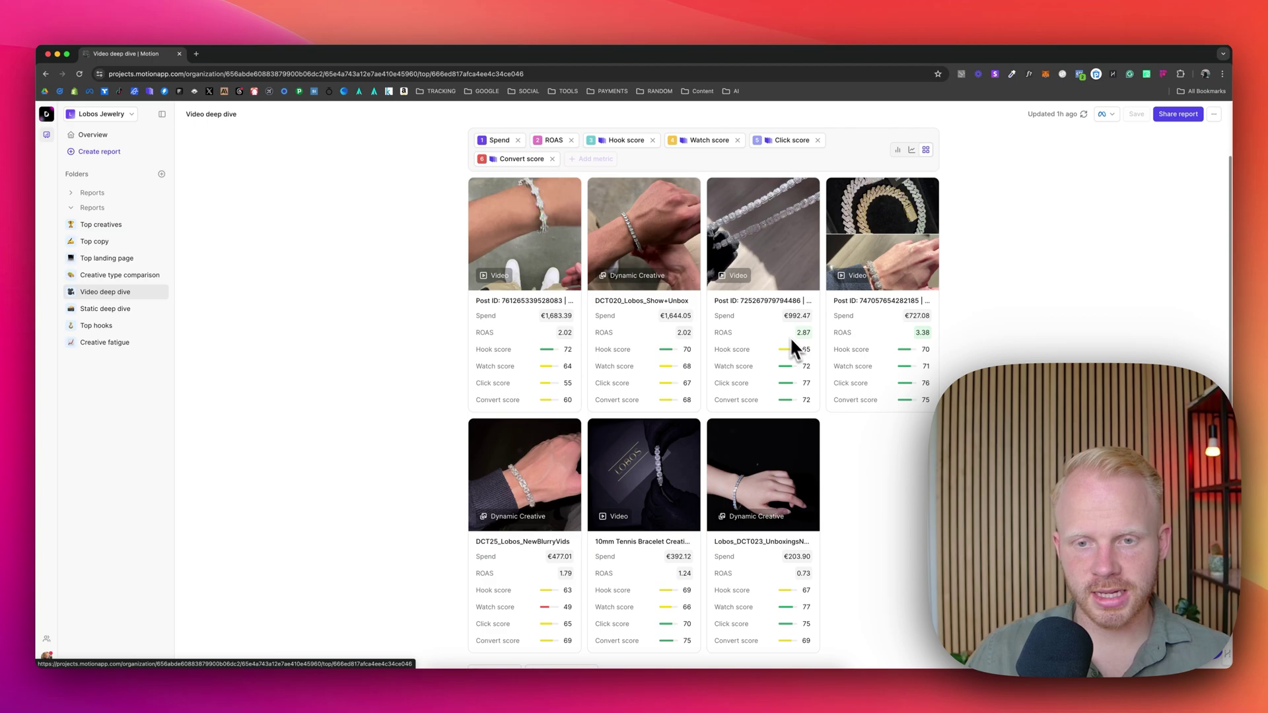
scroll(894, 481, "up", 2)
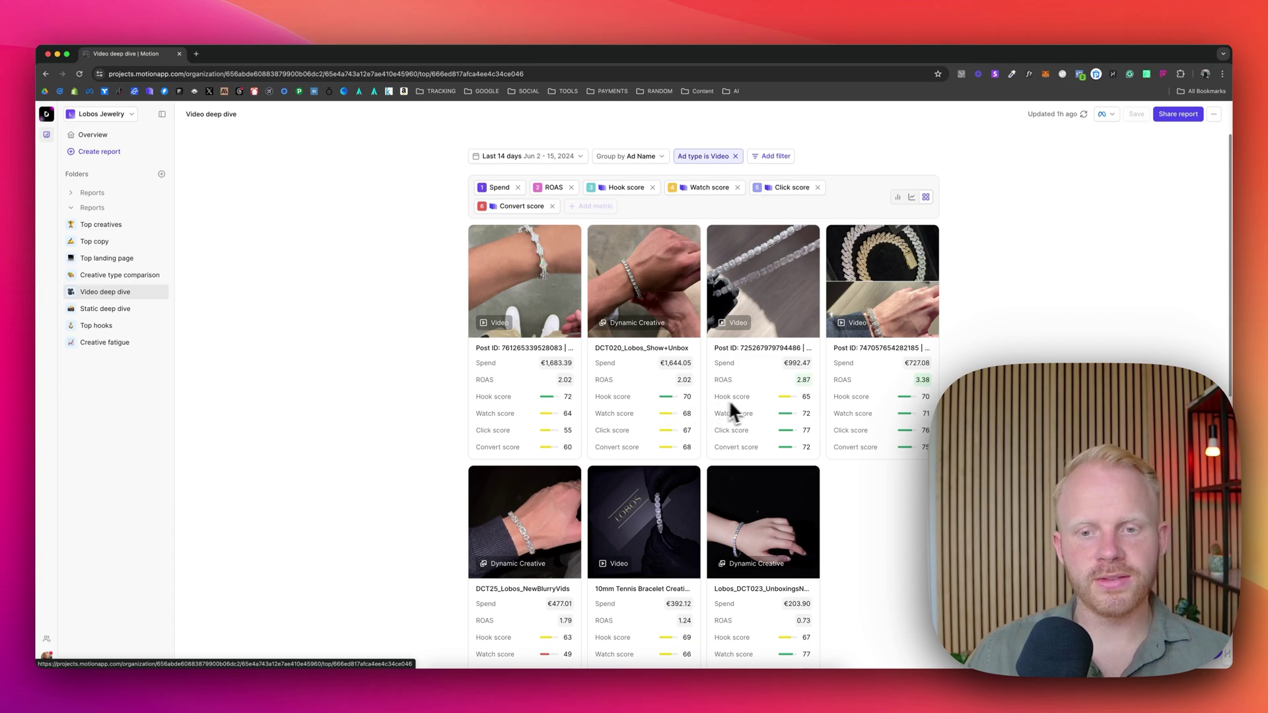
mouse_move(797, 403)
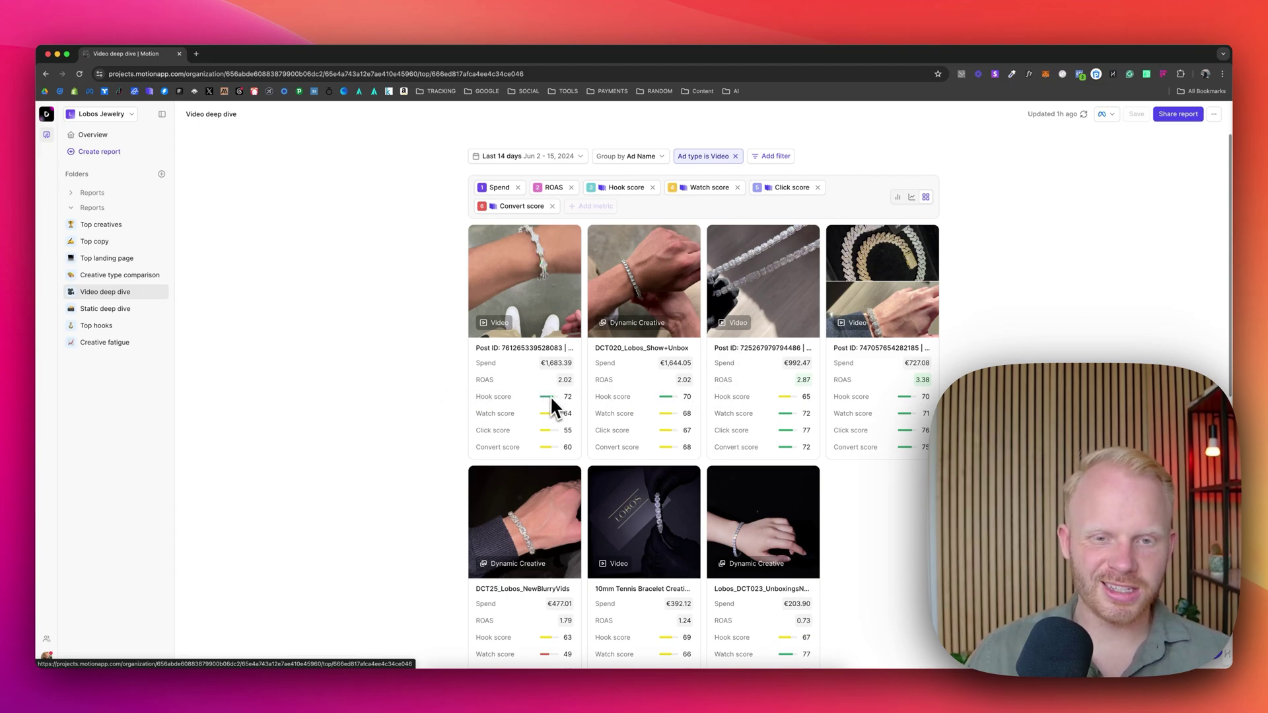
mouse_move(596, 403)
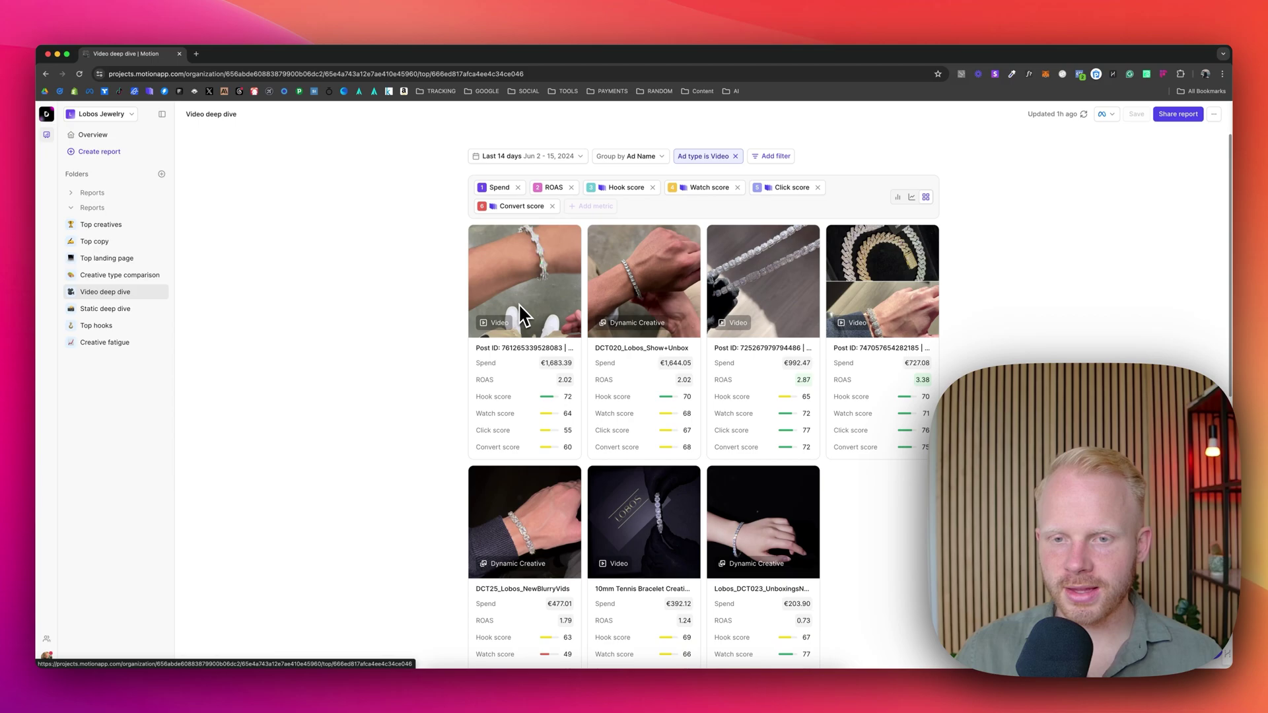
scroll(749, 324, "down", 6)
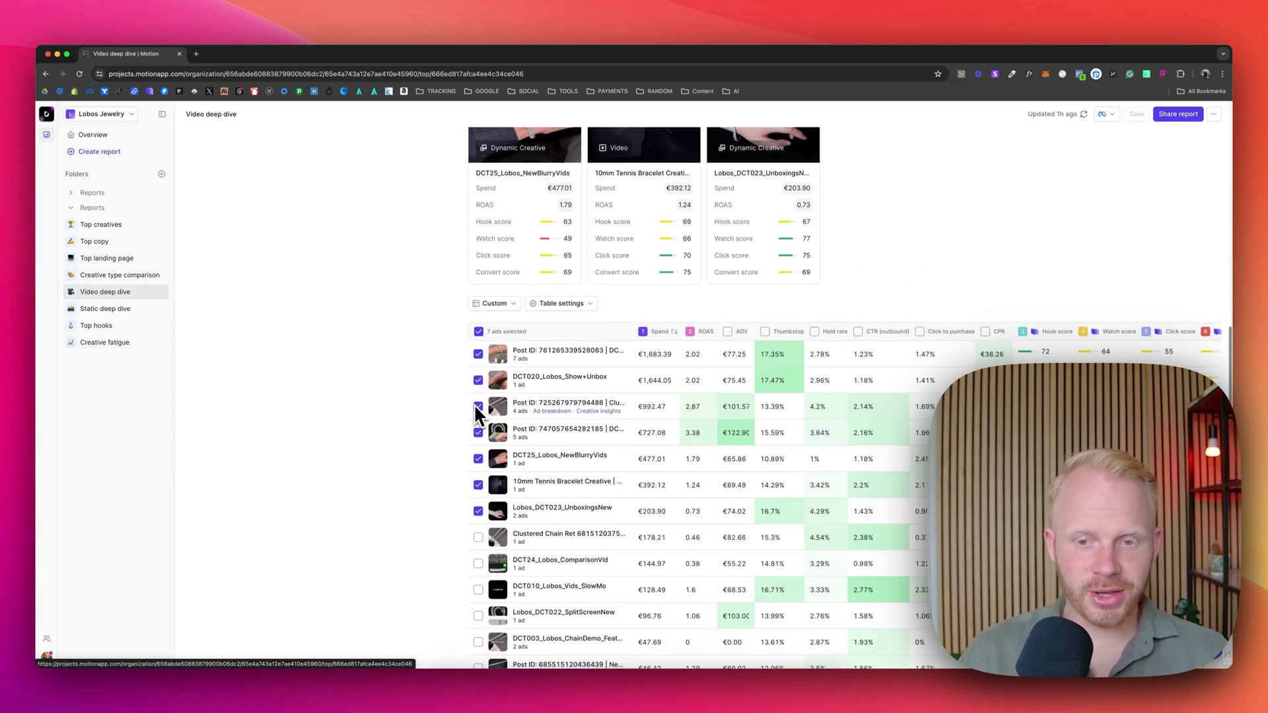
scroll(475, 404, "up", 8)
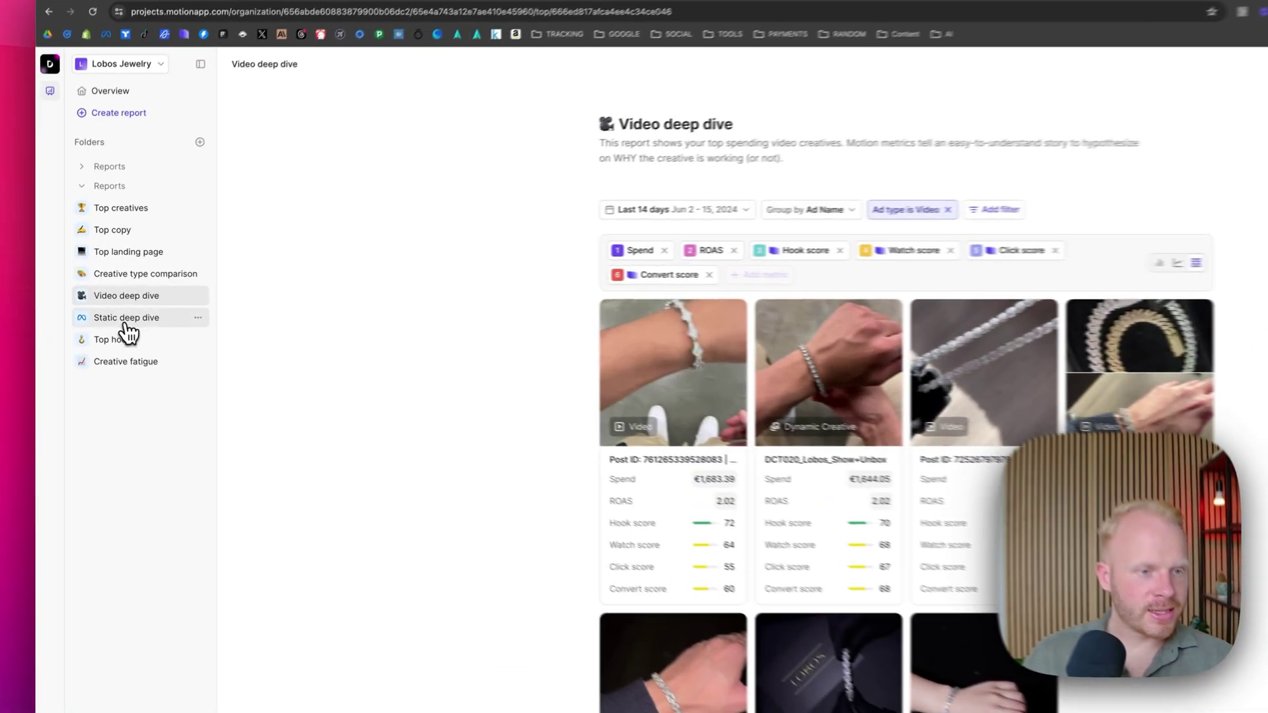
Open the Static deep dive report and inspect the image and carousel card metrics
left_click(99, 308)
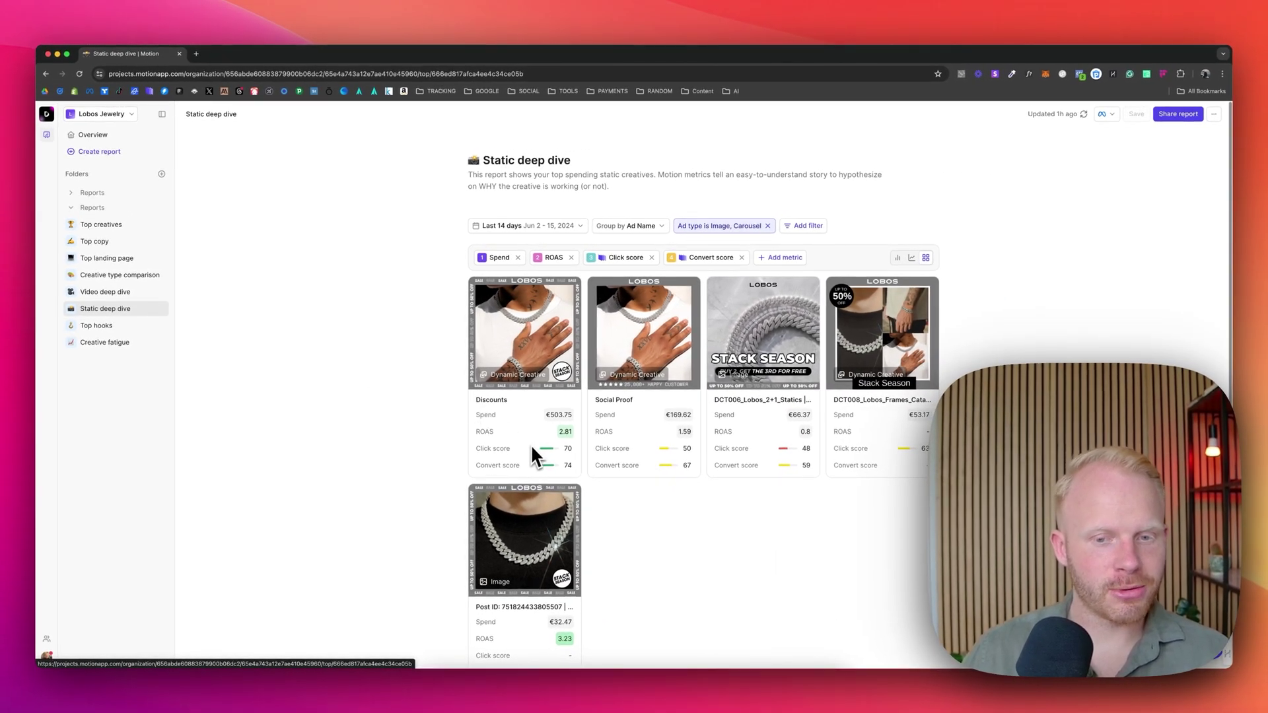
mouse_move(566, 449)
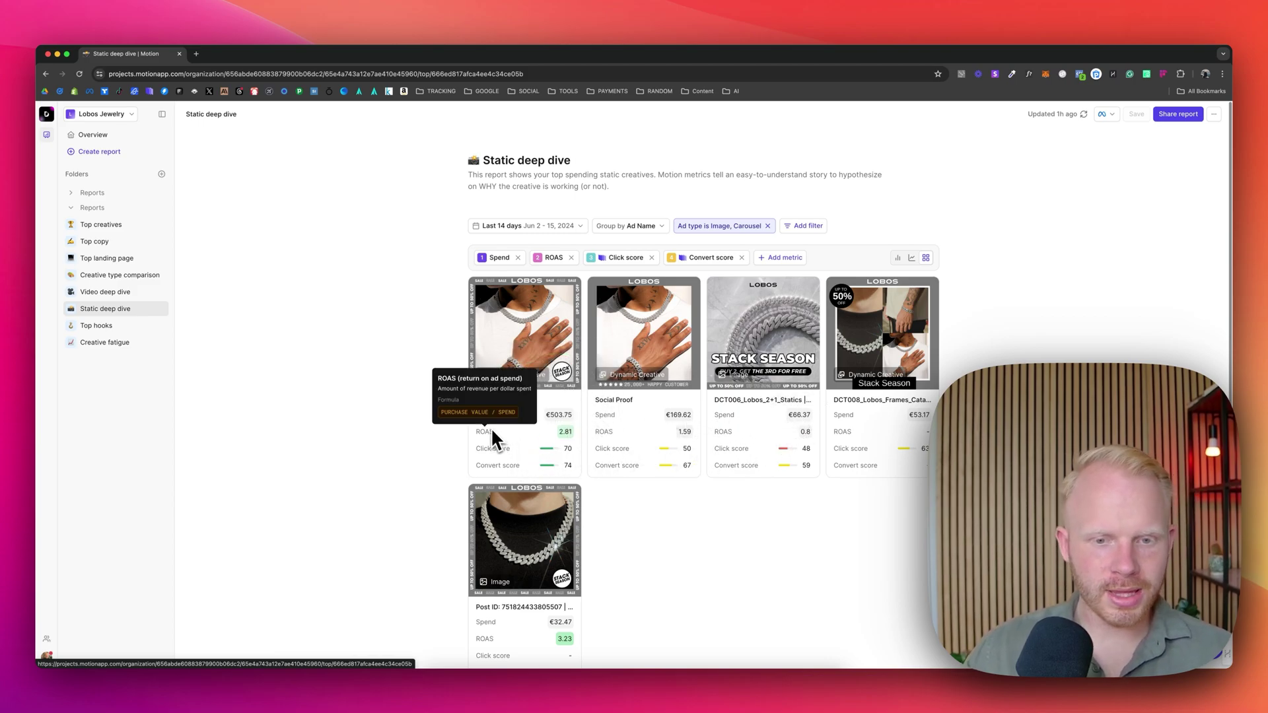
mouse_move(477, 429)
Scroll down and across the static ads table to compare click and convert scores
scroll(414, 439, "down", 4)
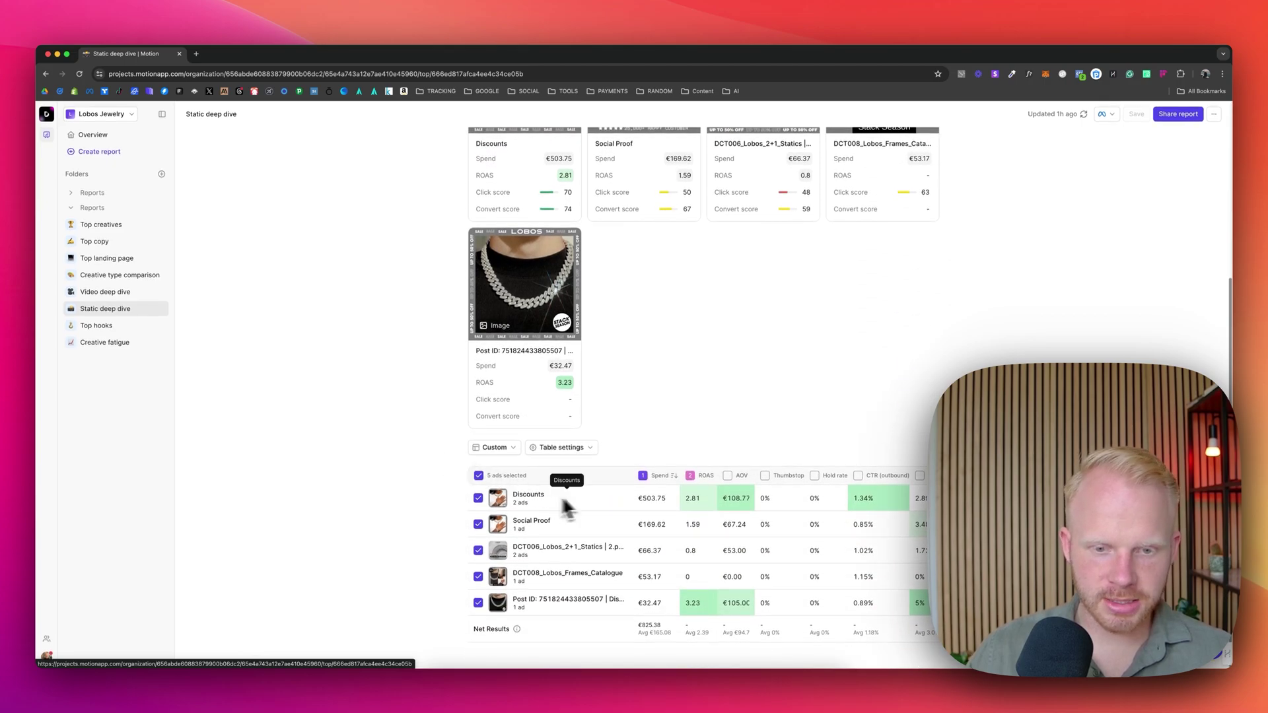
scroll(762, 502, "right", 2)
scroll(762, 493, "right", 5)
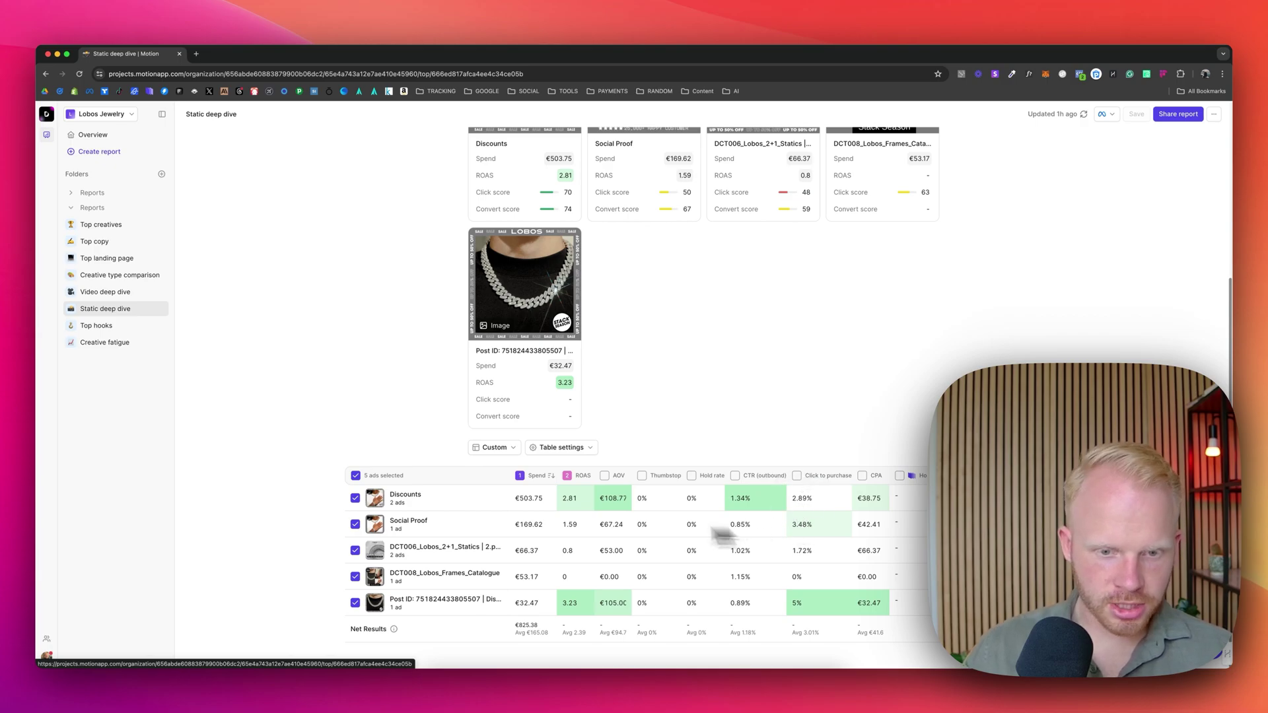
mouse_move(422, 520)
scroll(397, 521, "up", 5)
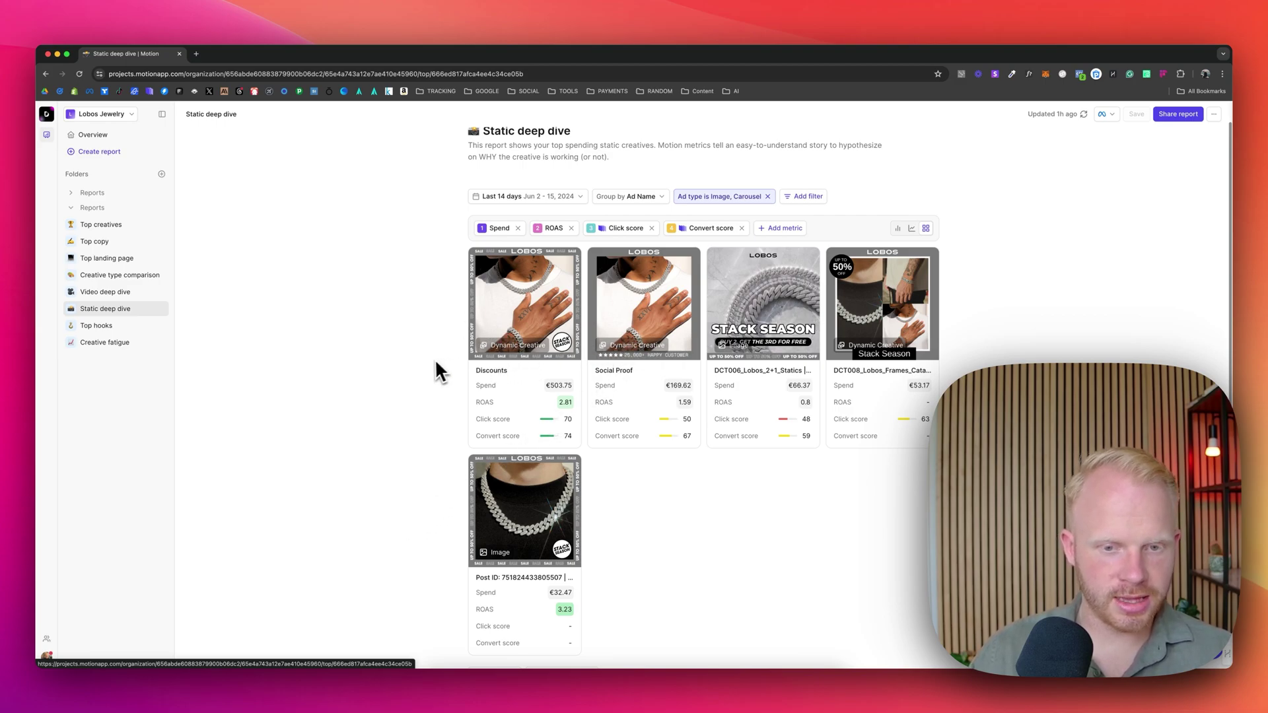
scroll(351, 440, "down", 5)
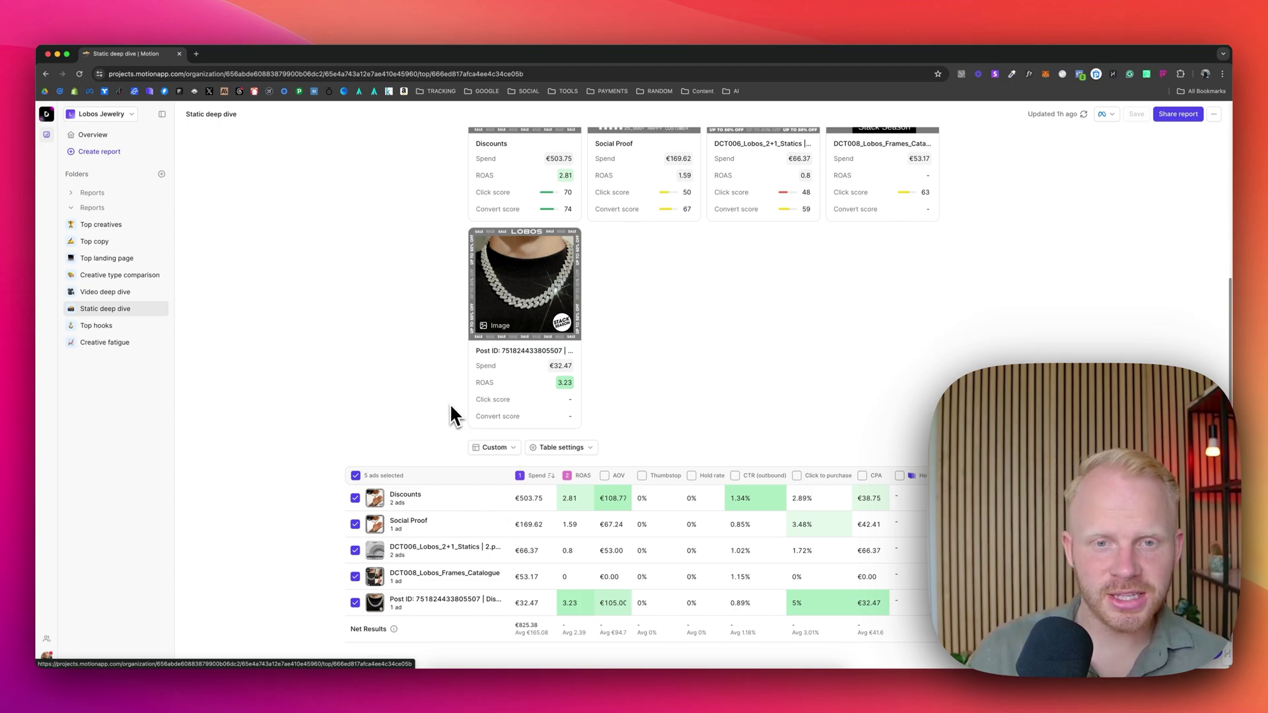
scroll(451, 409, "up", 5)
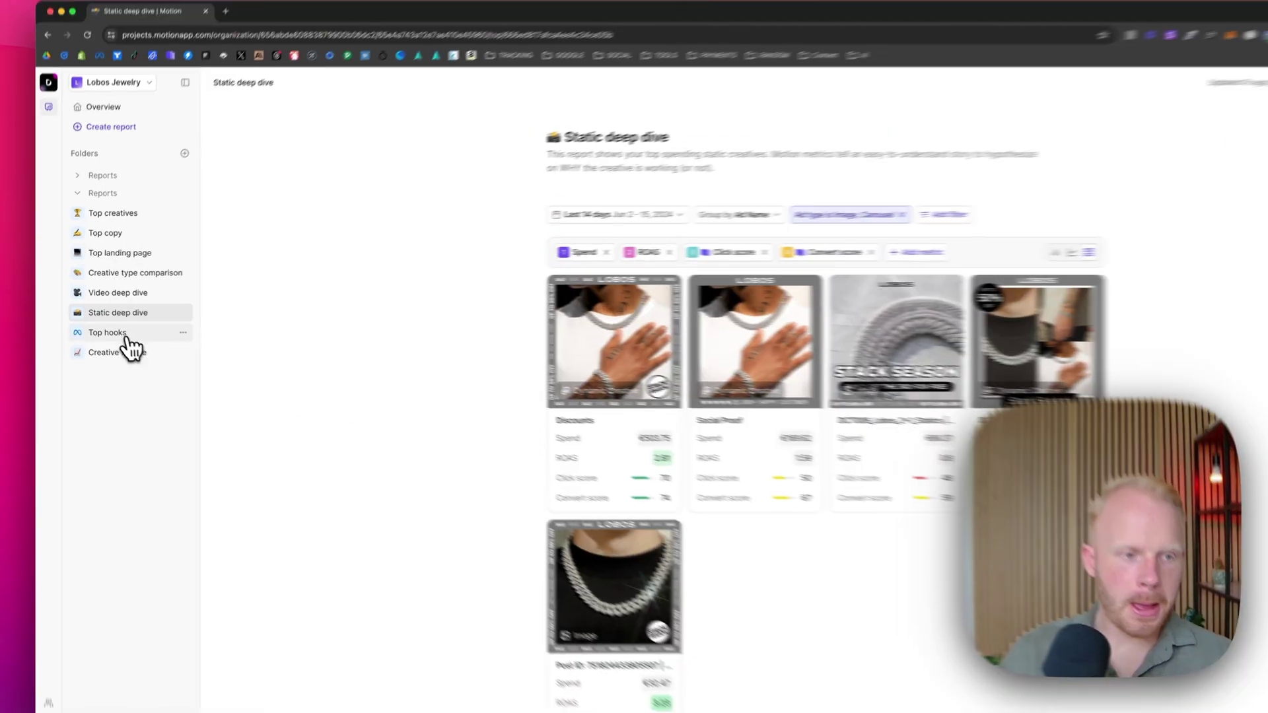
Open Top hooks and review its ads table of Spend, ROAS, AOV, Thumbstop, Hold rate and CTR
left_click(99, 326)
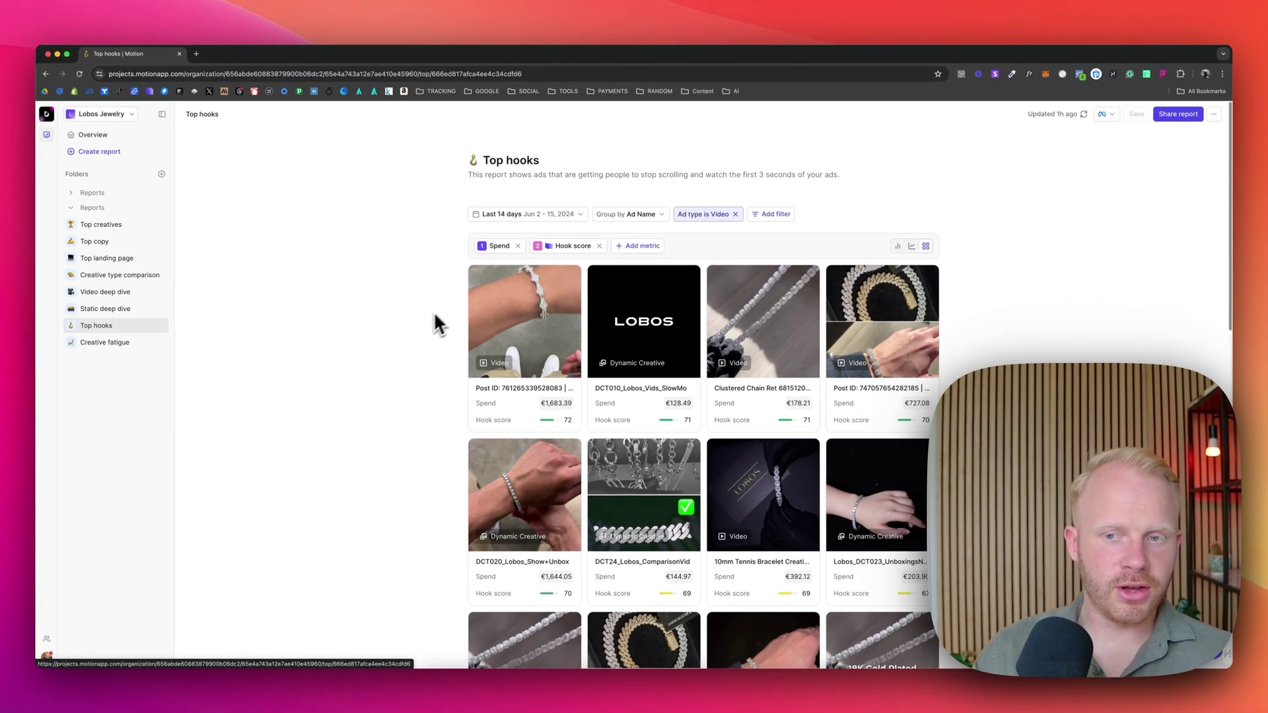
scroll(410, 330, "down", 5)
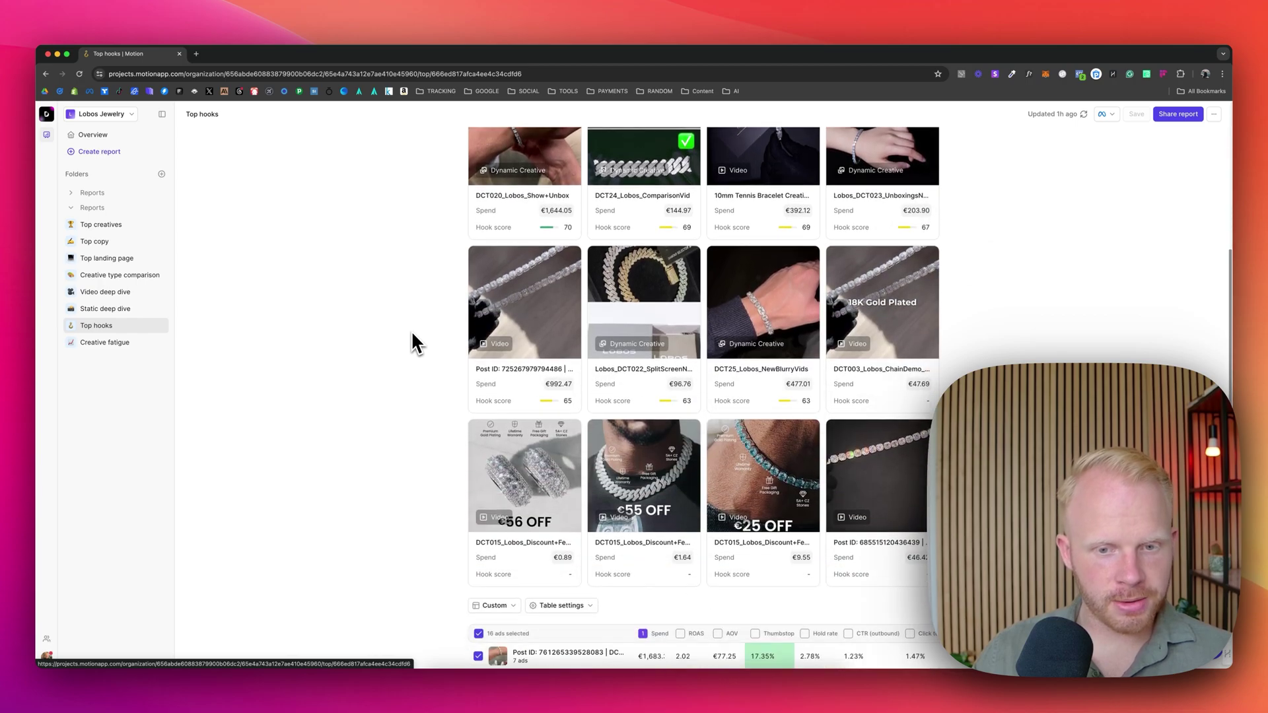
scroll(411, 330, "up", 3)
scroll(411, 330, "down", 9)
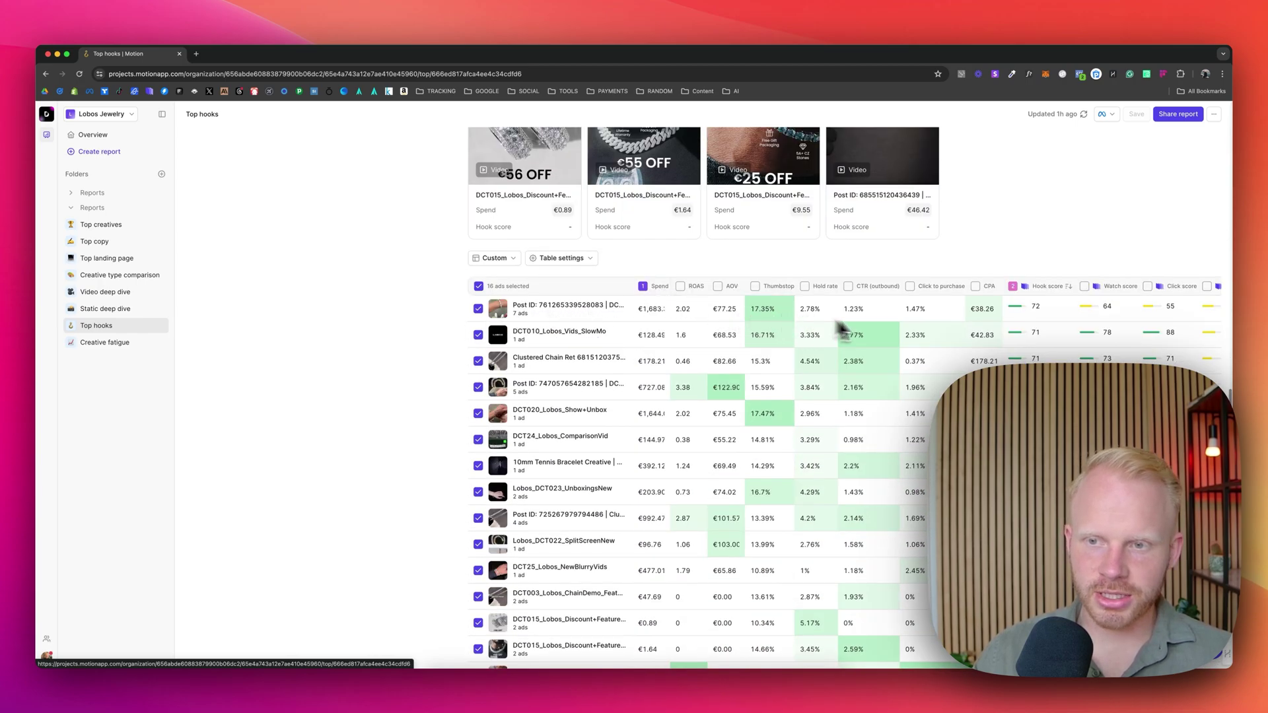
mouse_move(1038, 301)
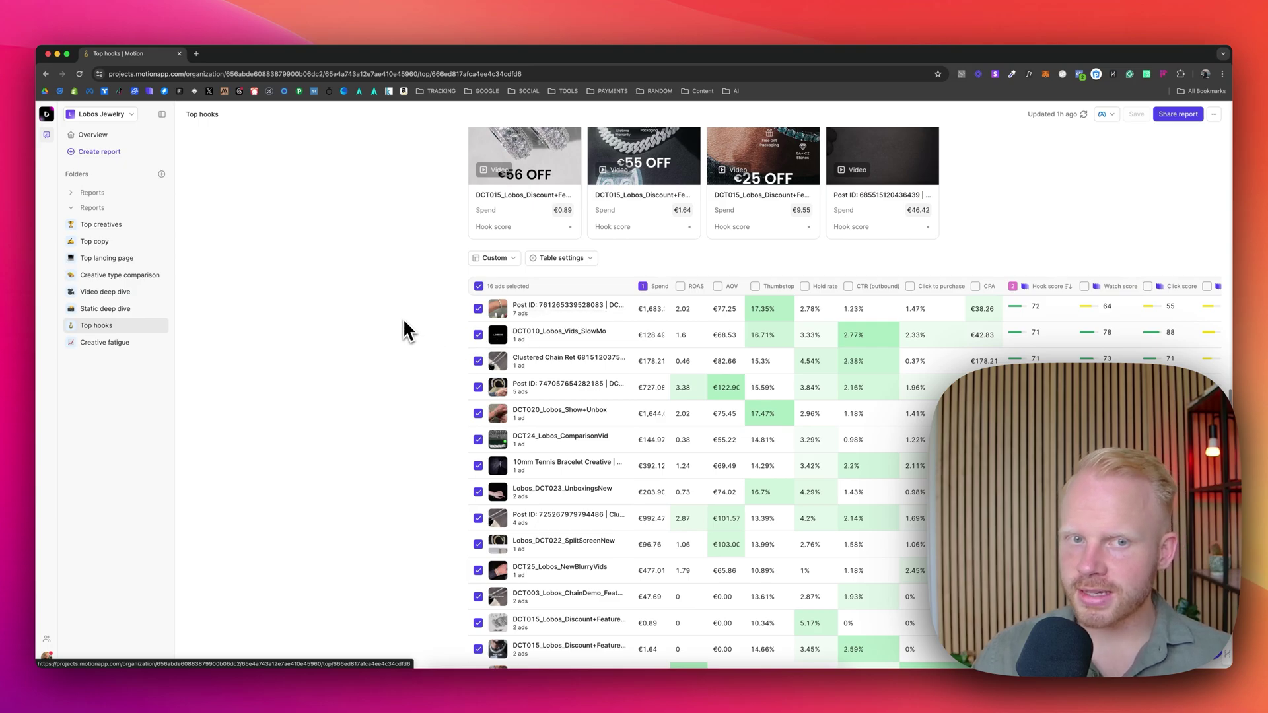
scroll(402, 318, "up", 4)
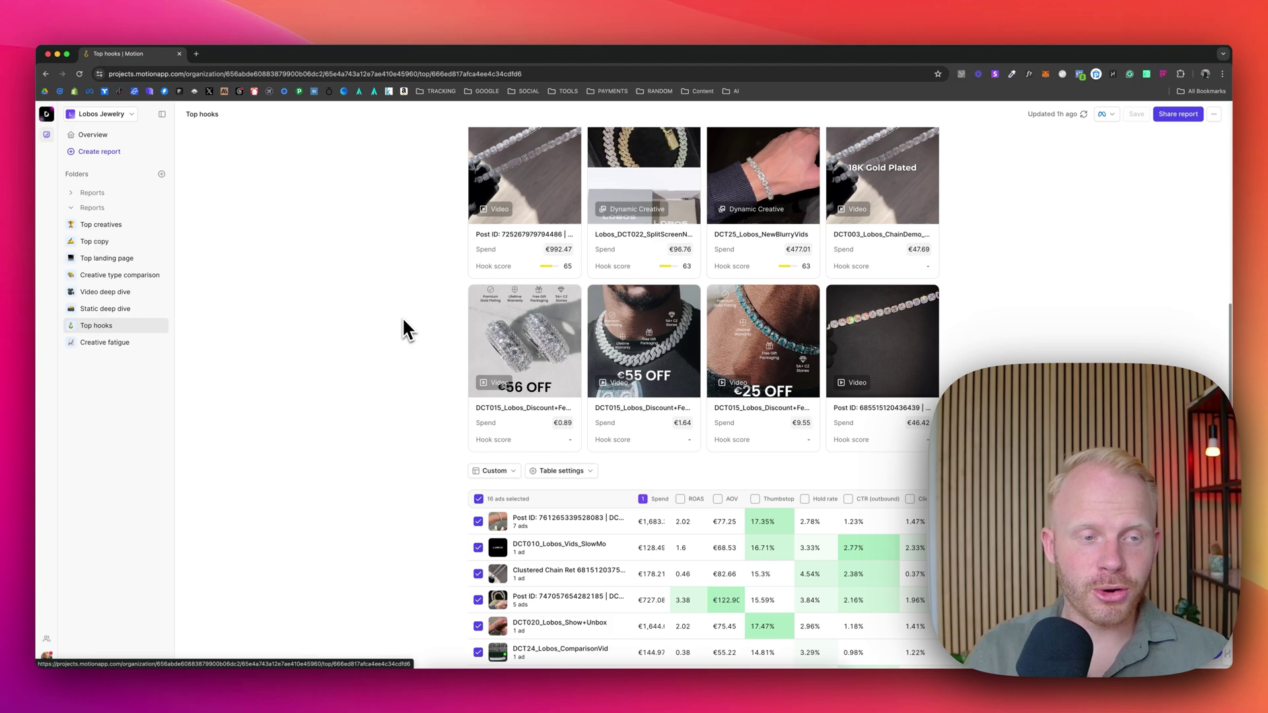
In the Creative fatigue report, chart daily Spend and CPC (link click) for only the top-spending video ad, Jun 2–15, 2024
left_click(102, 342)
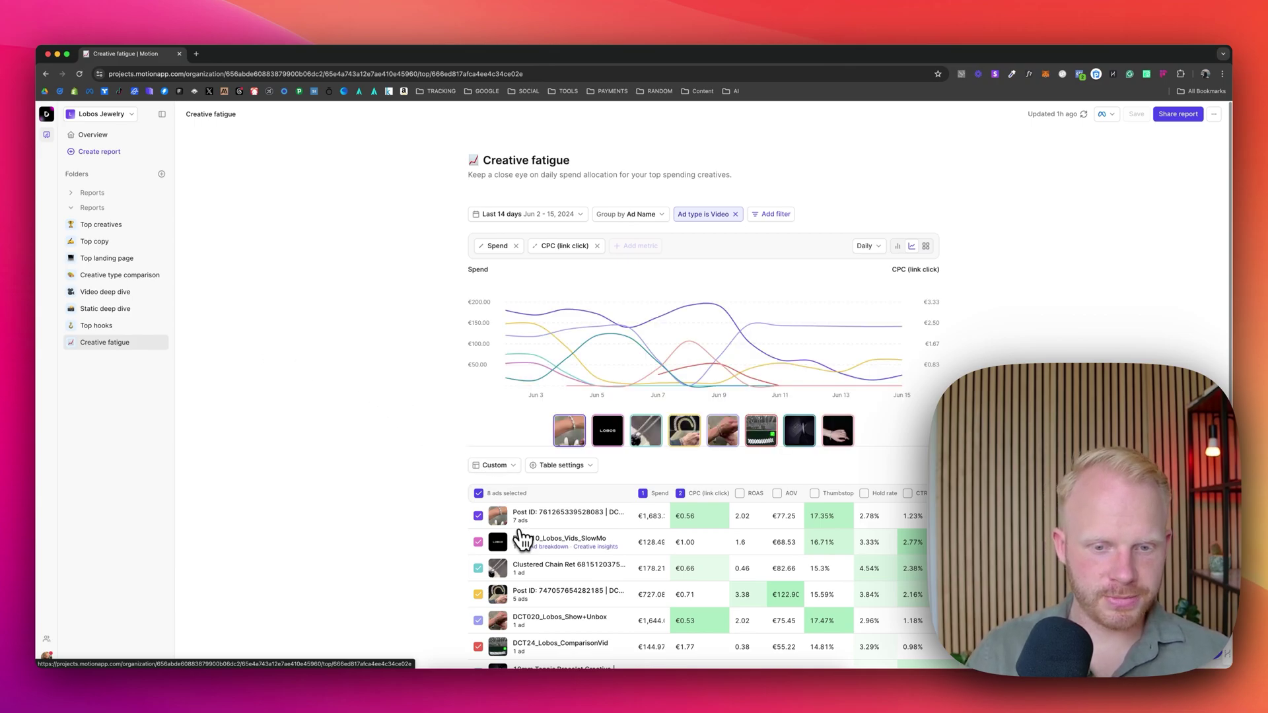
left_click(524, 363)
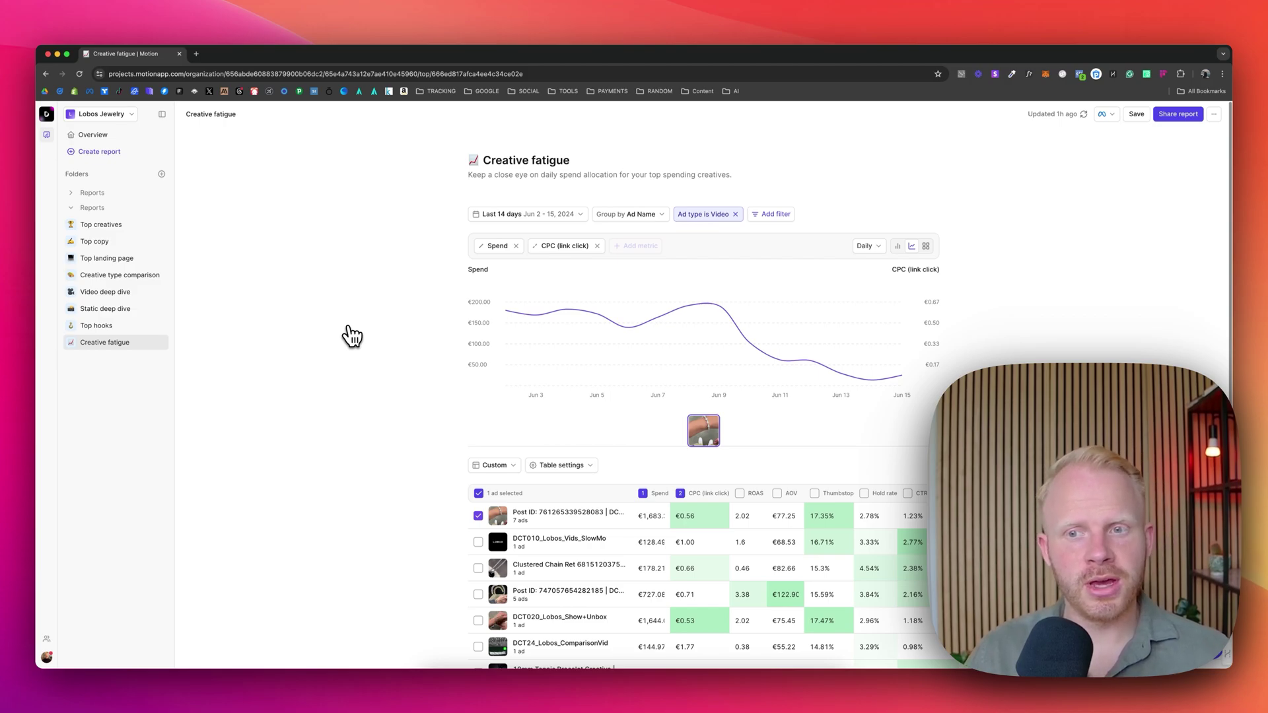
scroll(352, 336, "down", 3)
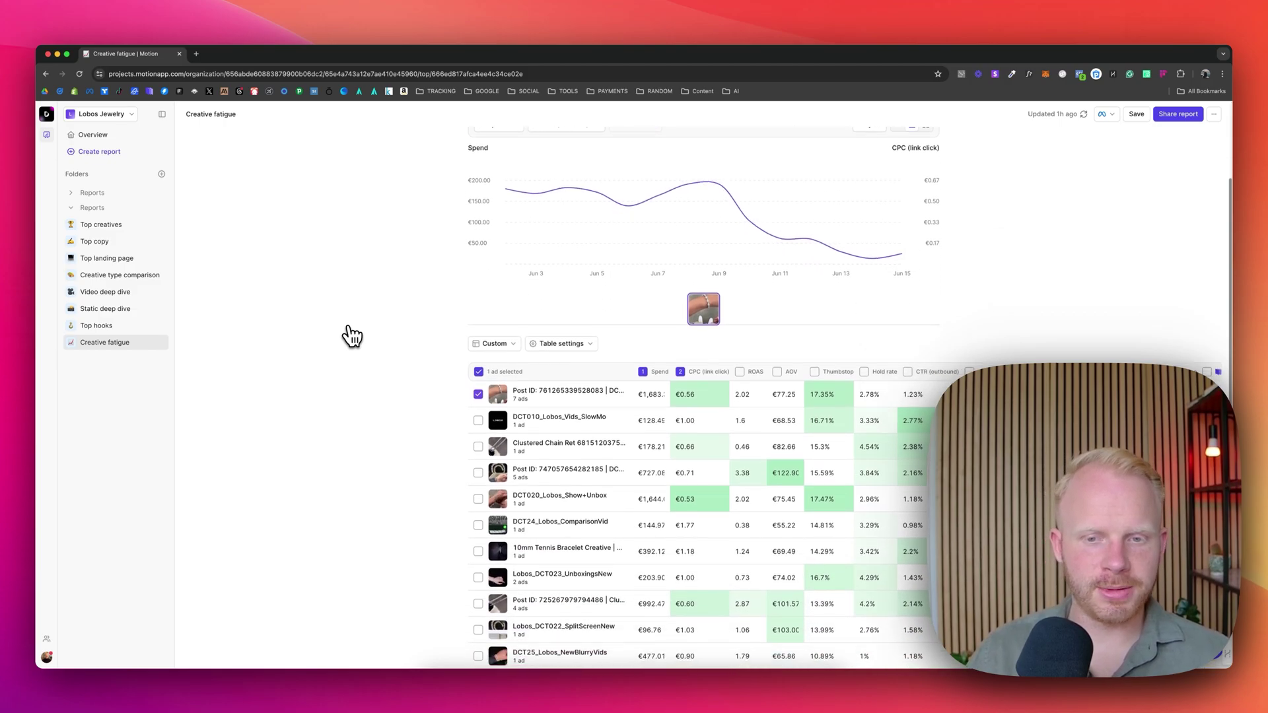